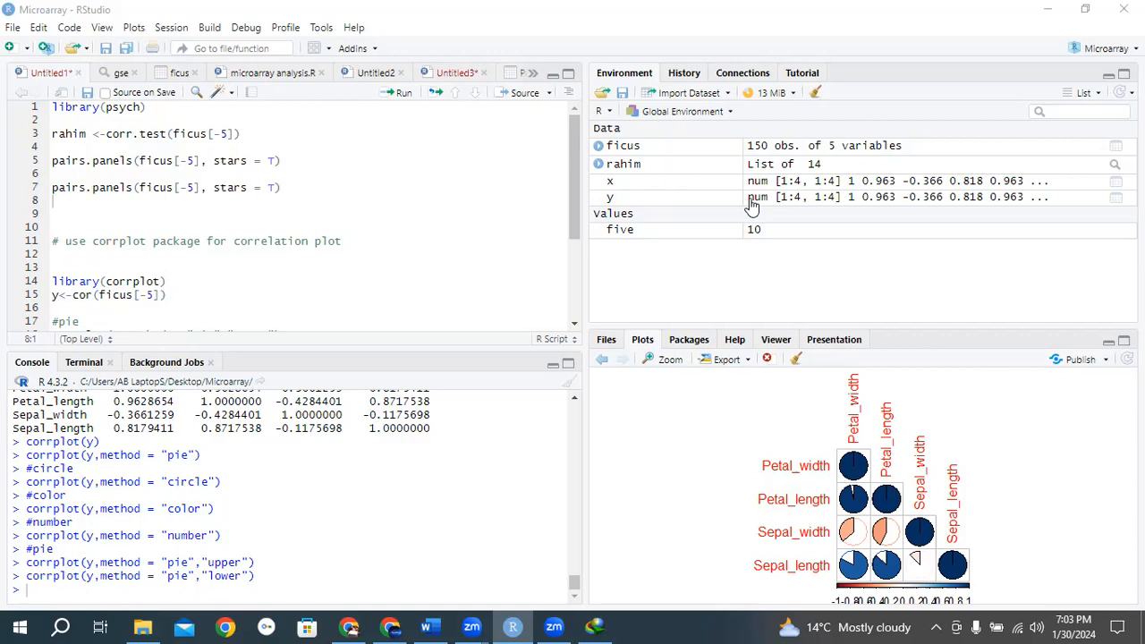
Switch from RStudio to Chrome, dismissing the clipboard download prompt, and replace the WhatsApp tab with a new blank tab
key(XF86AudioRaiseVolume)
click(1052, 12)
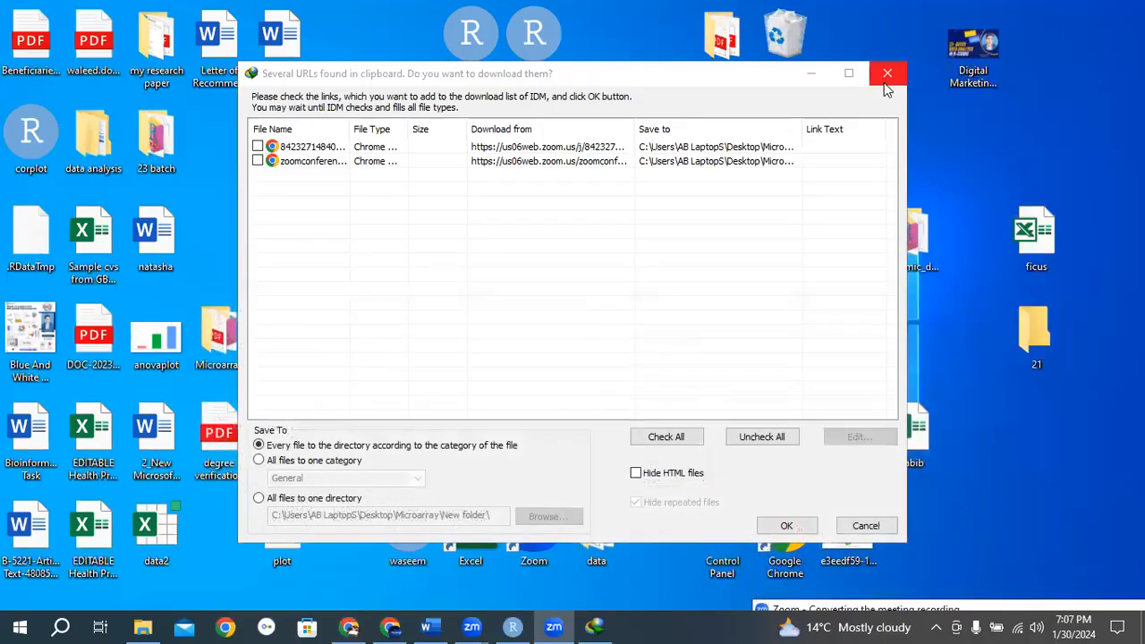
click(887, 74)
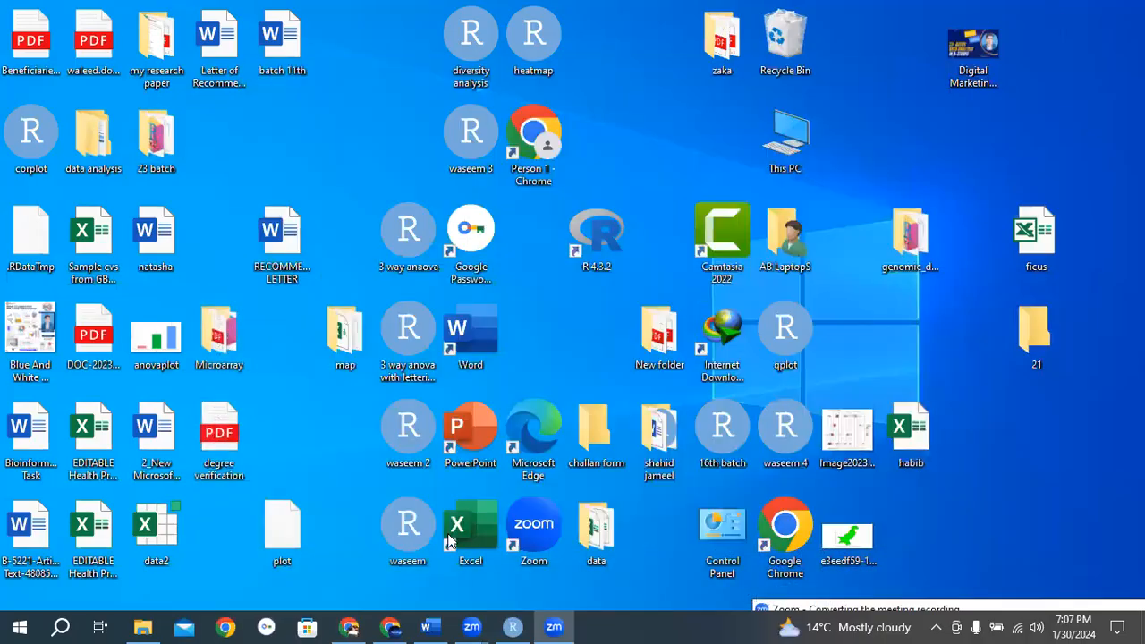
click(349, 626)
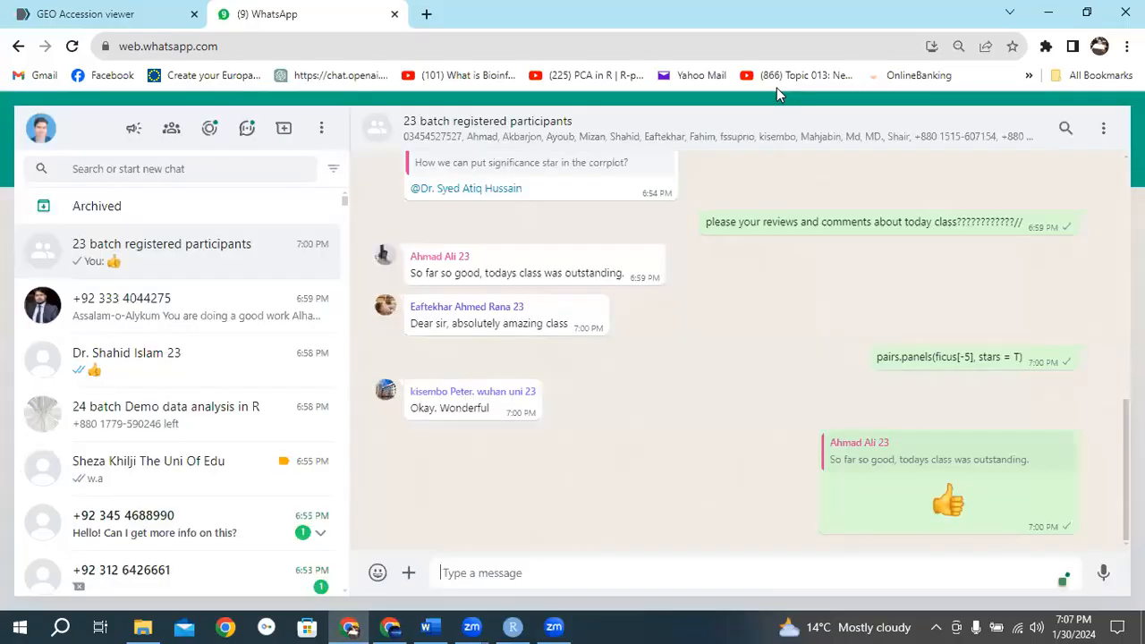
click(426, 14)
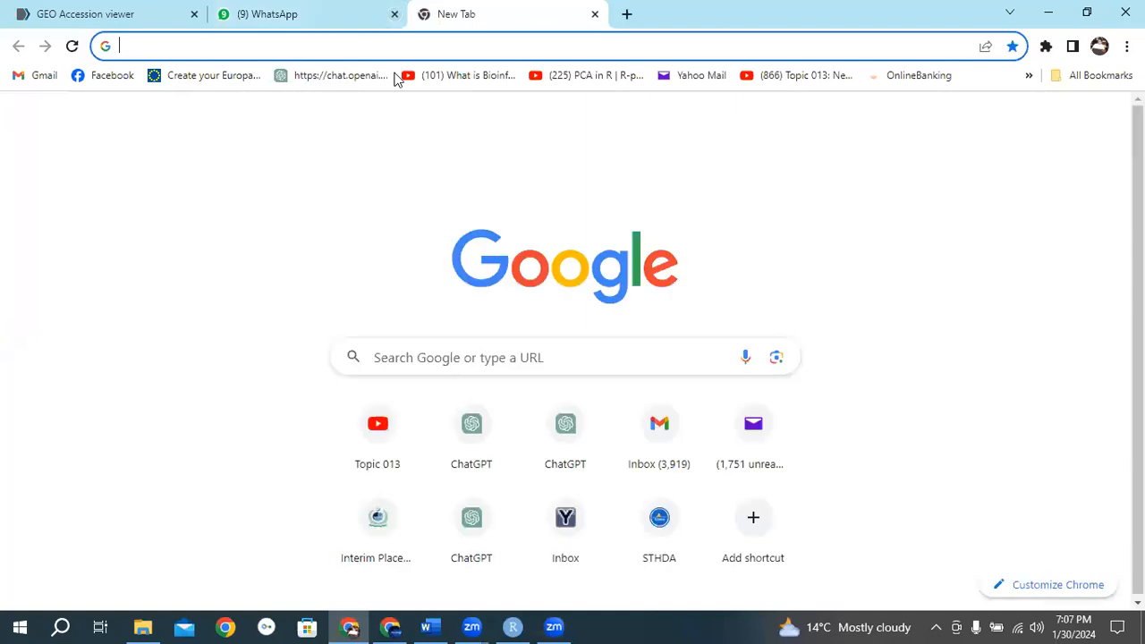
click(394, 14)
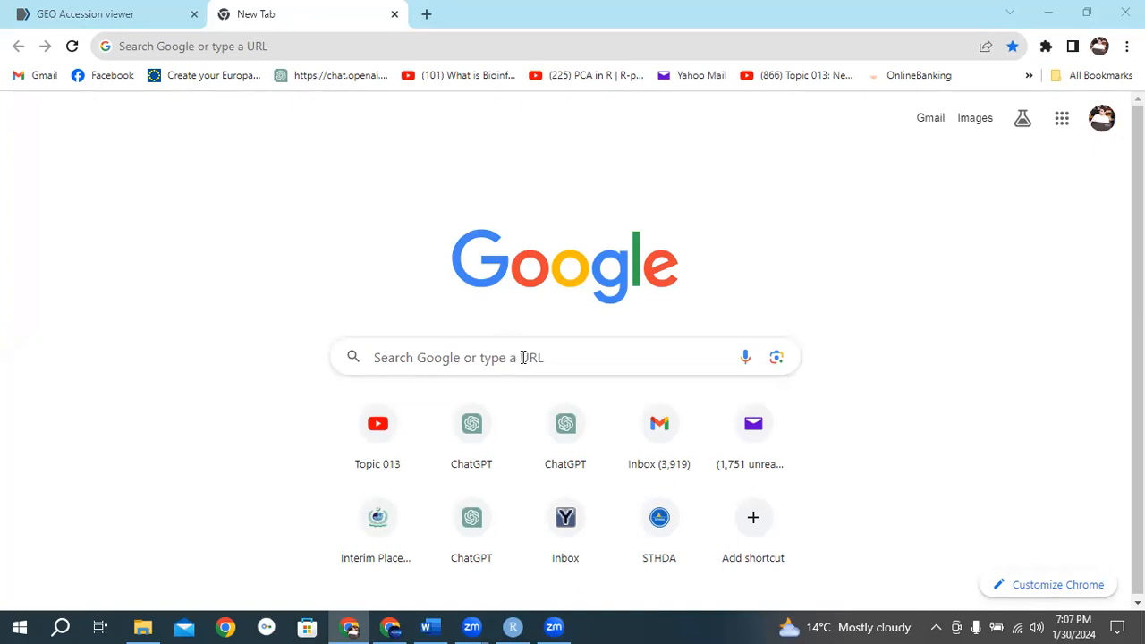
Search Google for "Rcran" and open The Comprehensive R Archive Network site
click(533, 348)
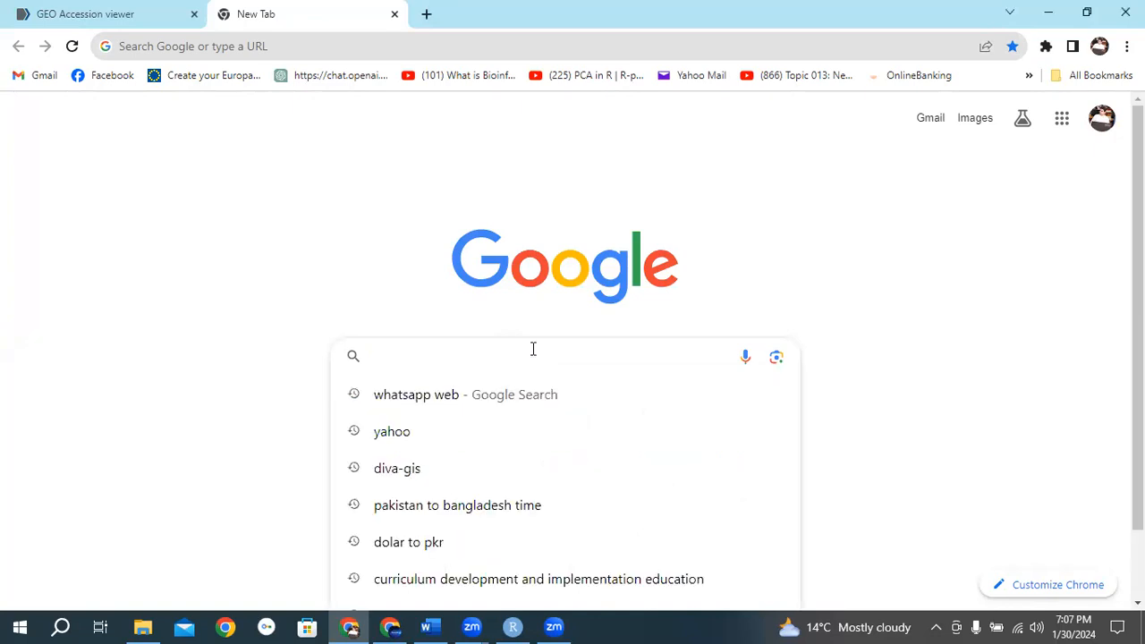
text(Rcra)
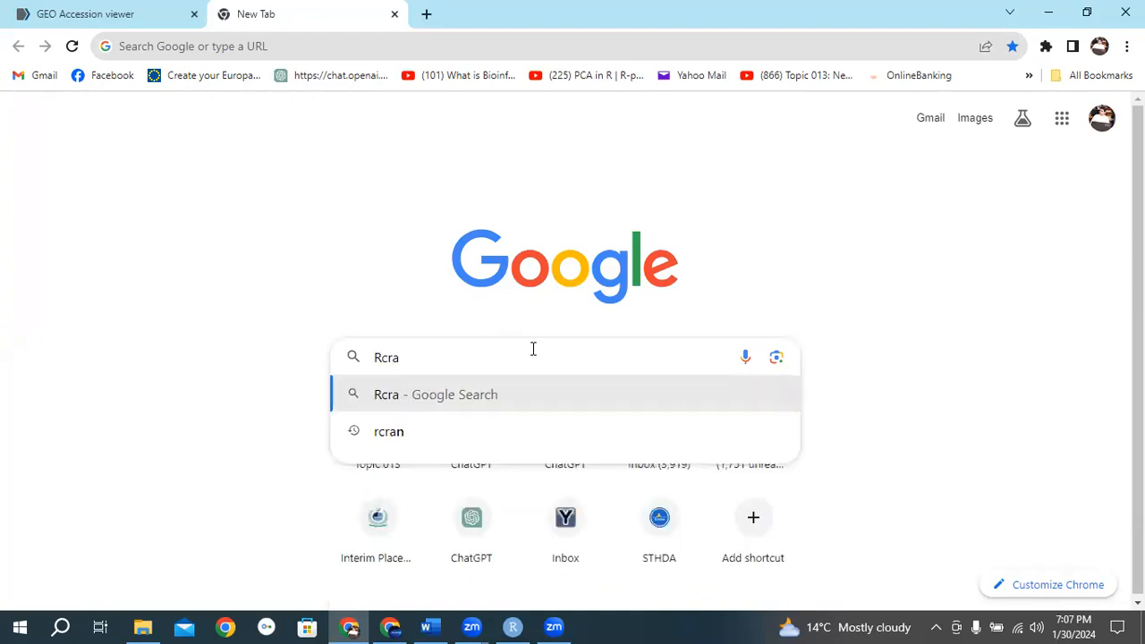
text(n)
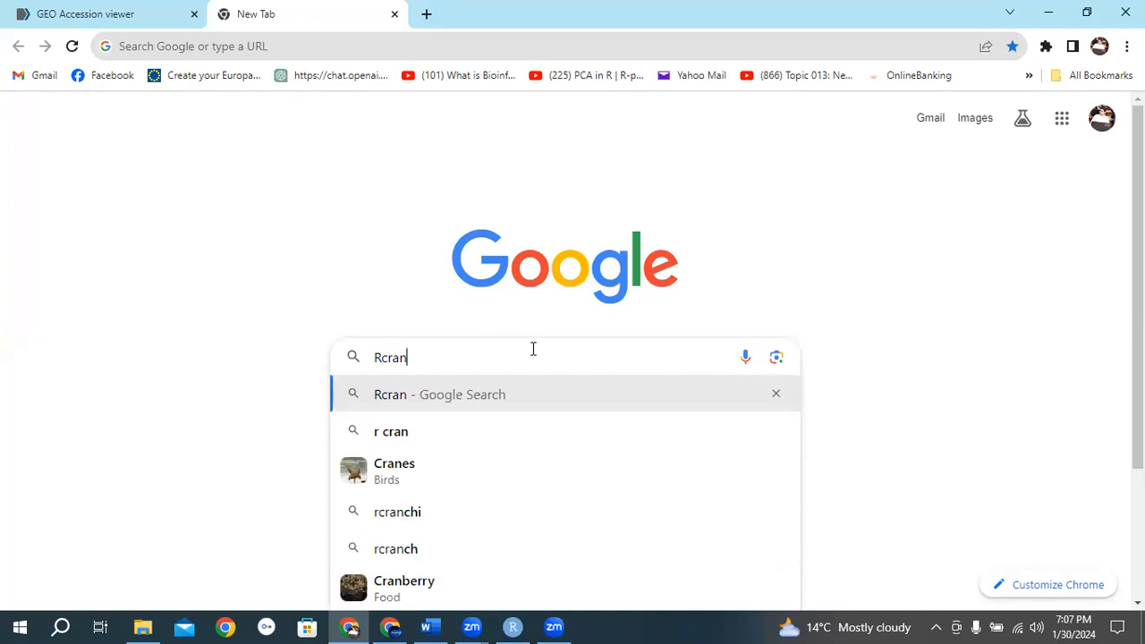
key(Return)
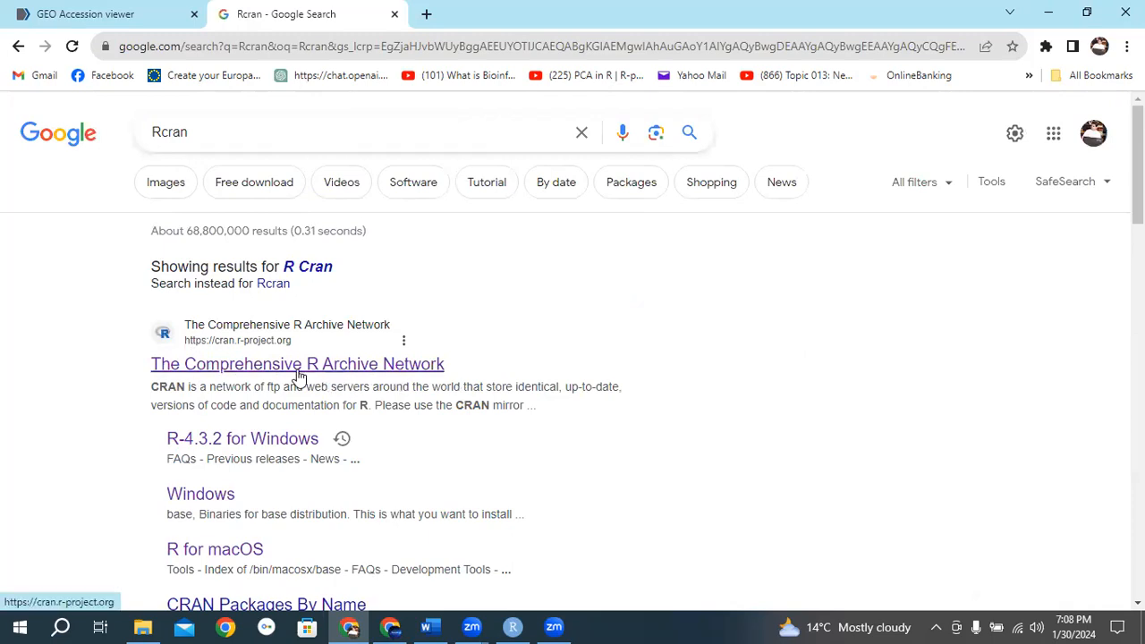
click(299, 367)
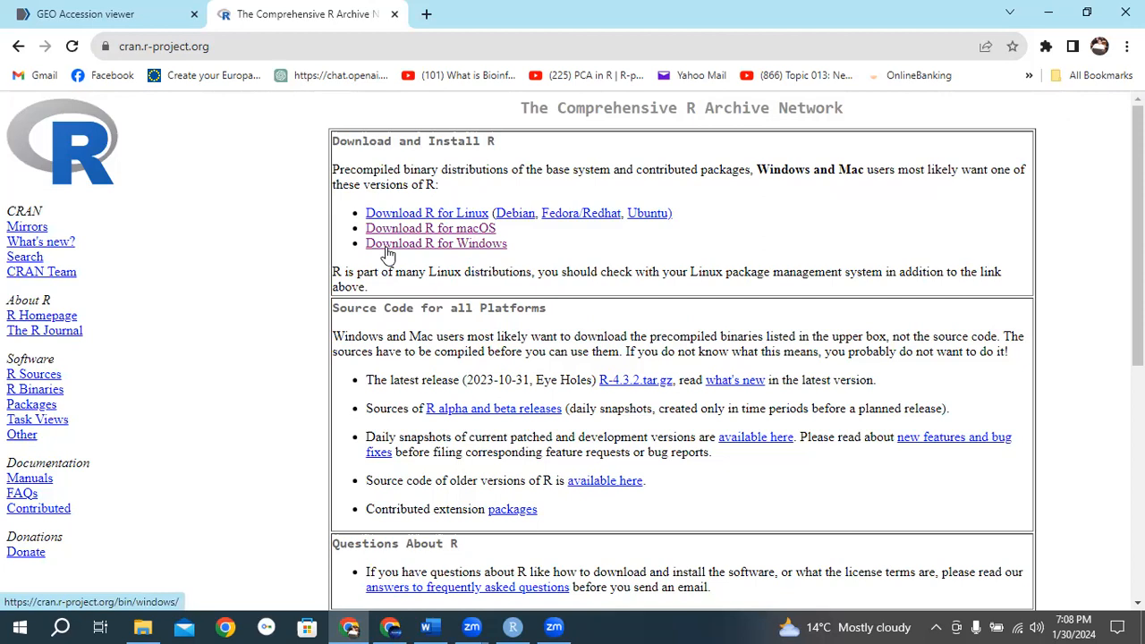
Look over the R for Windows and R for macOS download pages, returning to the CRAN home page after each
click(479, 245)
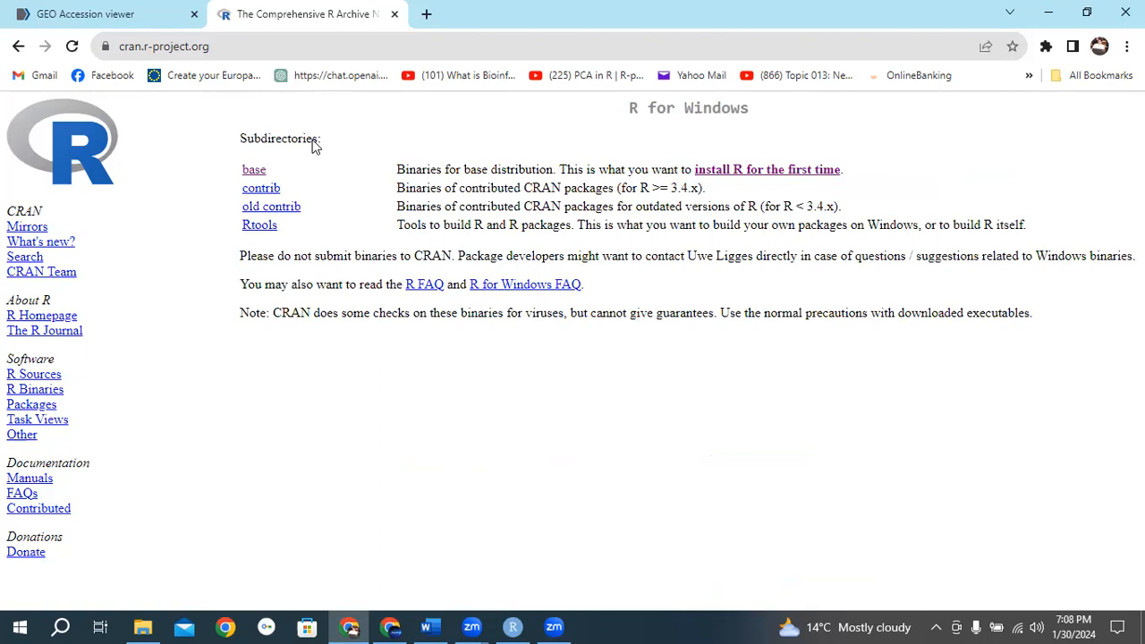
click(18, 46)
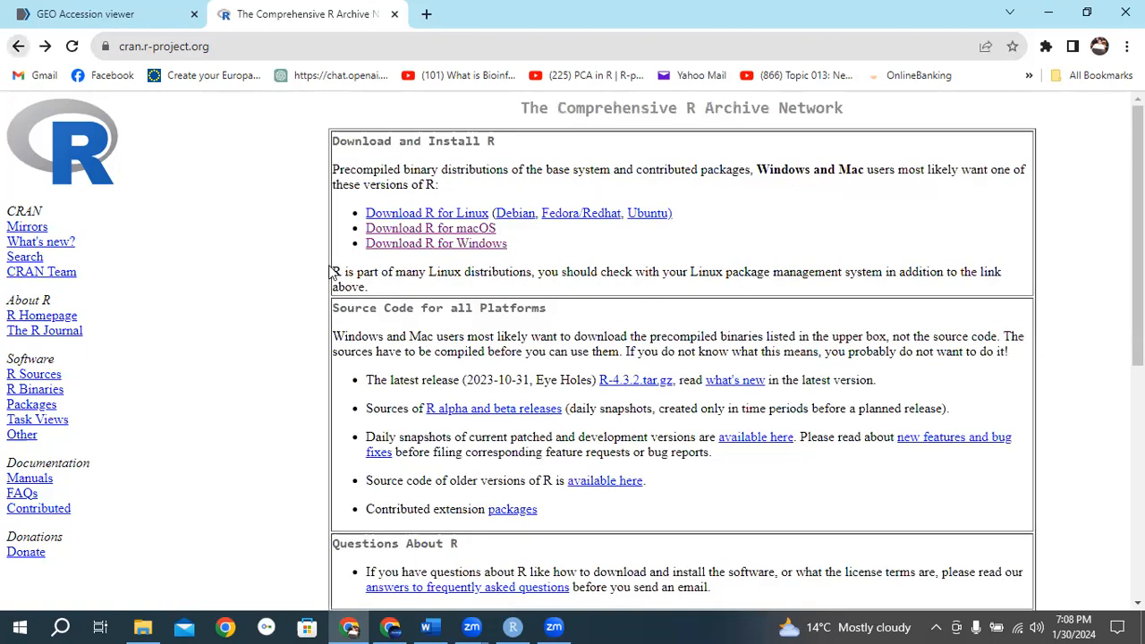
click(486, 230)
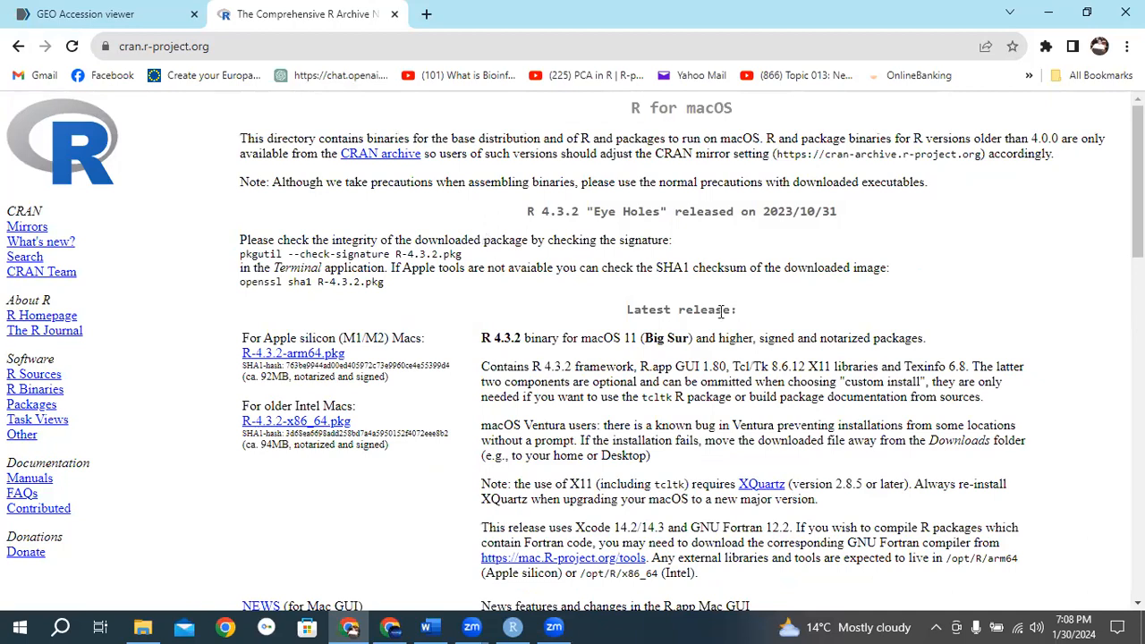
scroll(721, 310, down, 3)
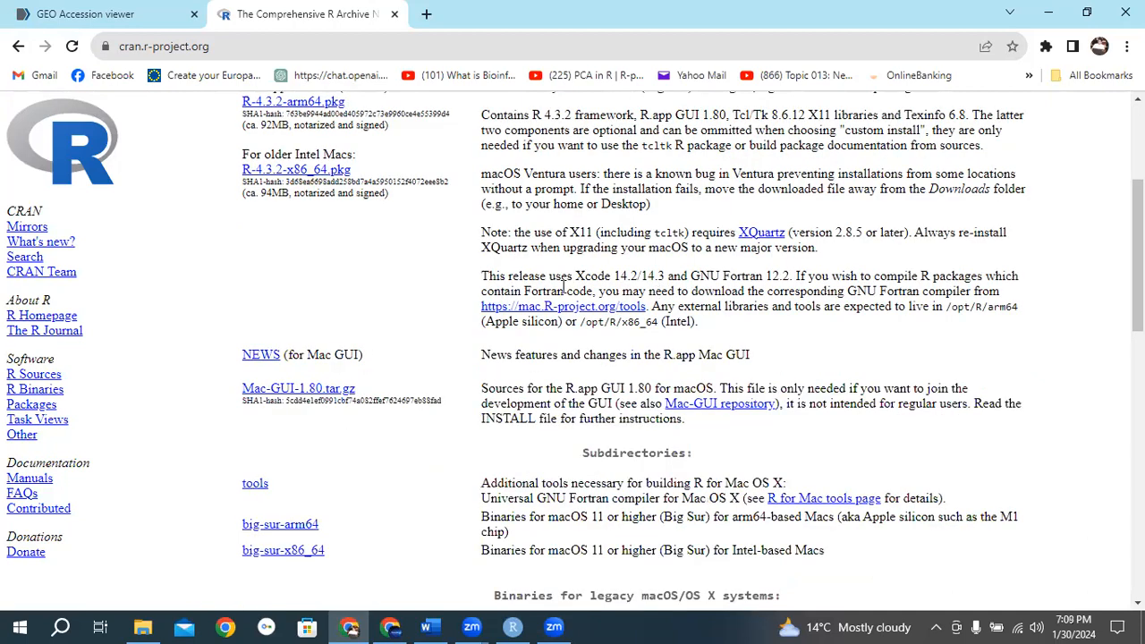
scroll(563, 285, up, 2)
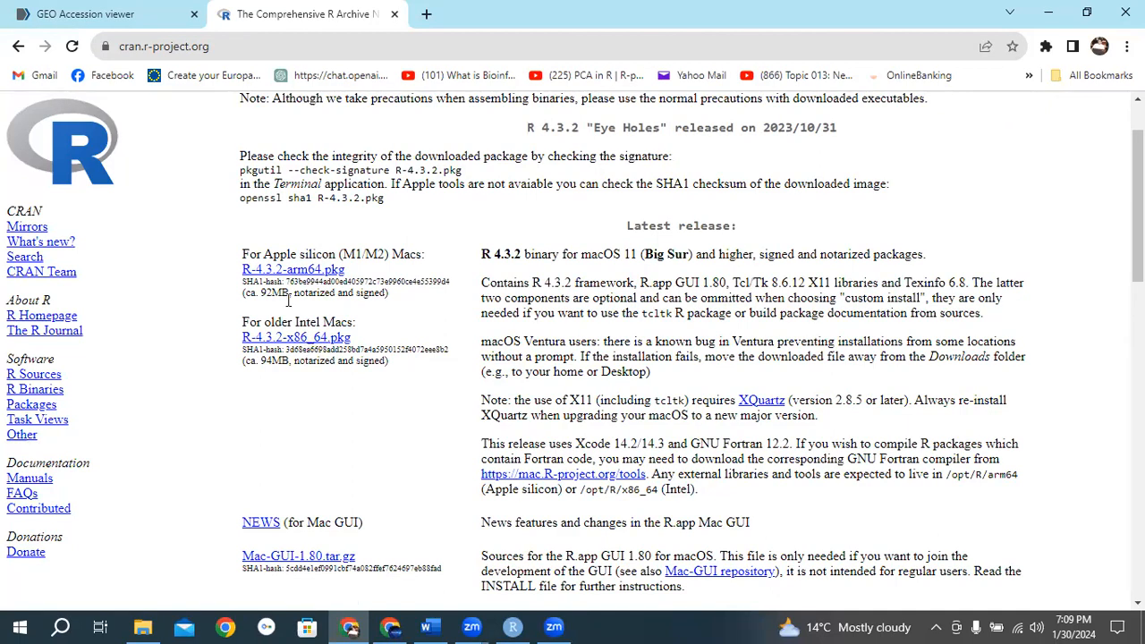
scroll(653, 375, up, 1)
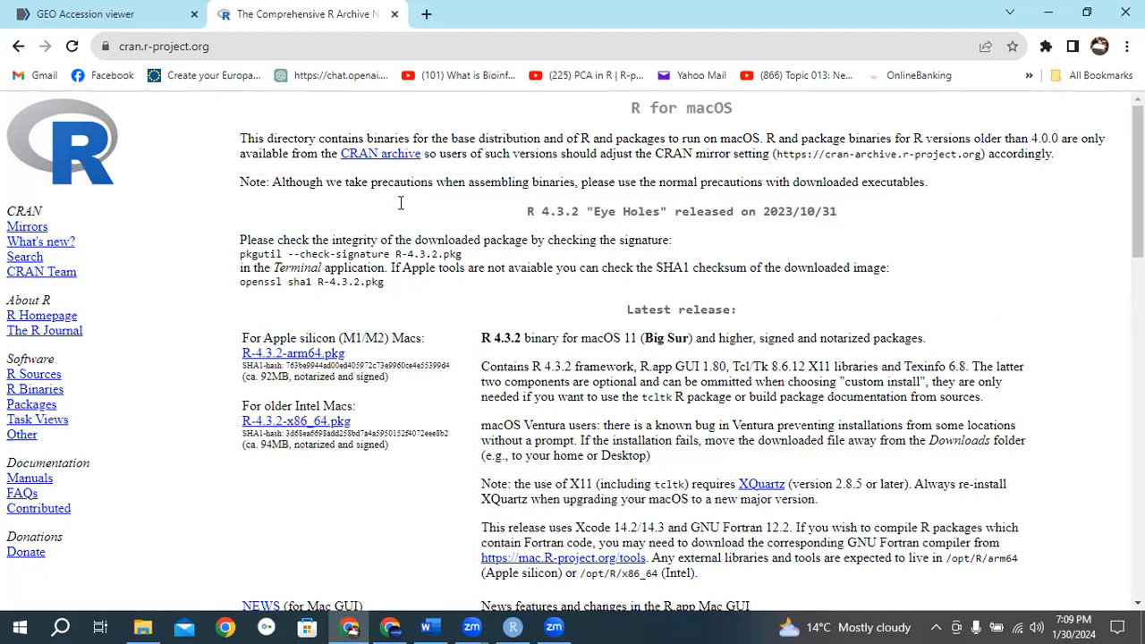
key(alt+Left)
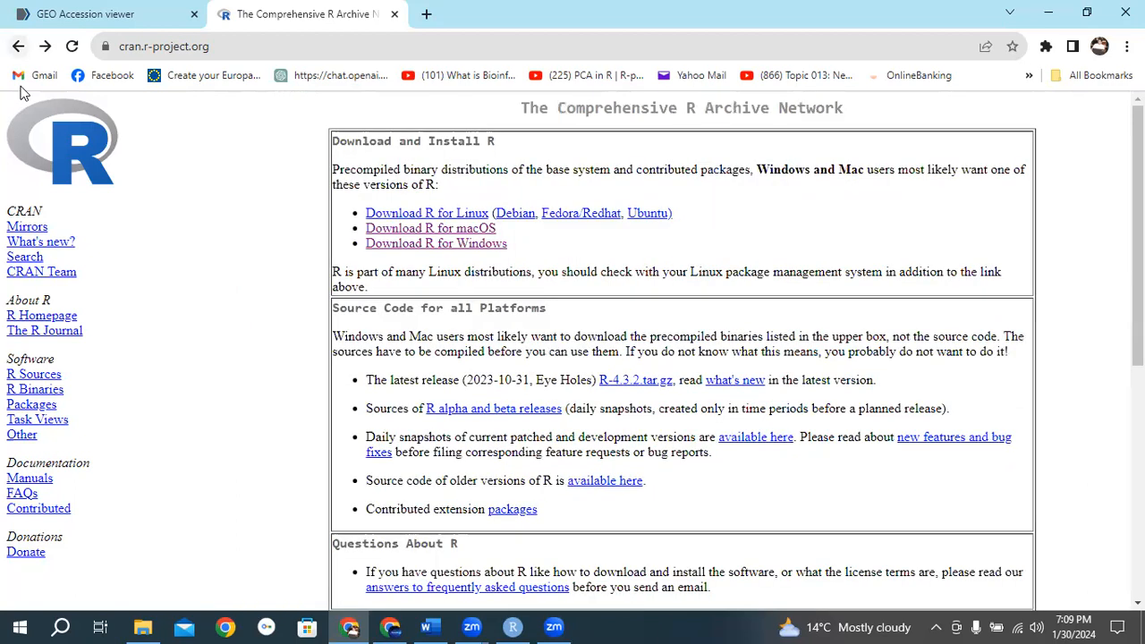
Download the R-4.3.2 for Windows installer from the first-time install page, adding the duplicate with a numbered file name
click(425, 250)
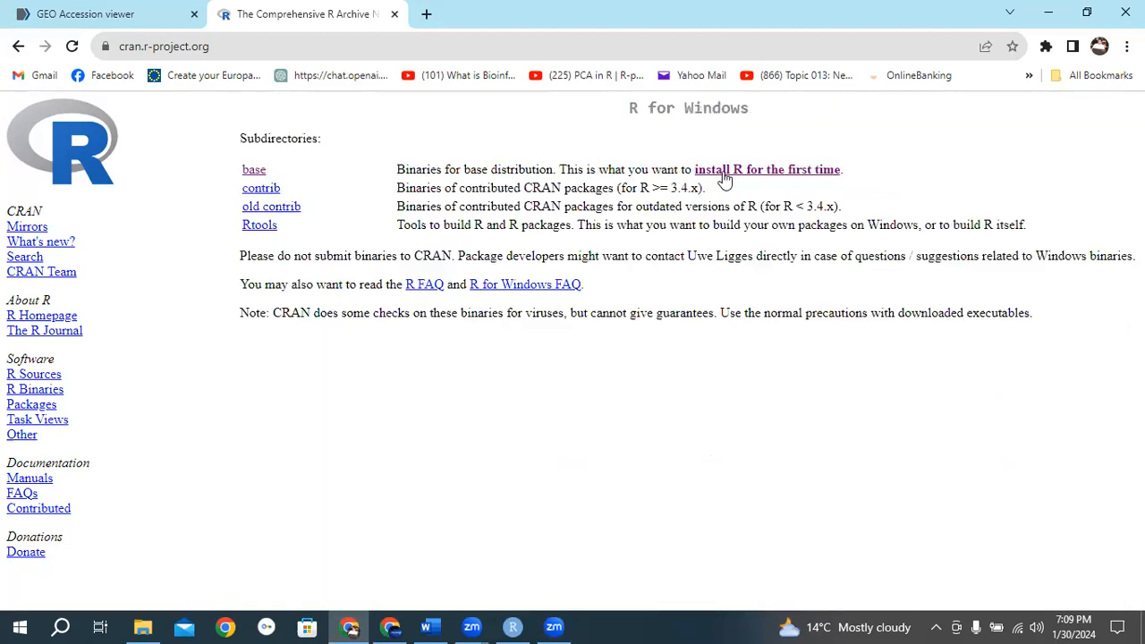
click(785, 171)
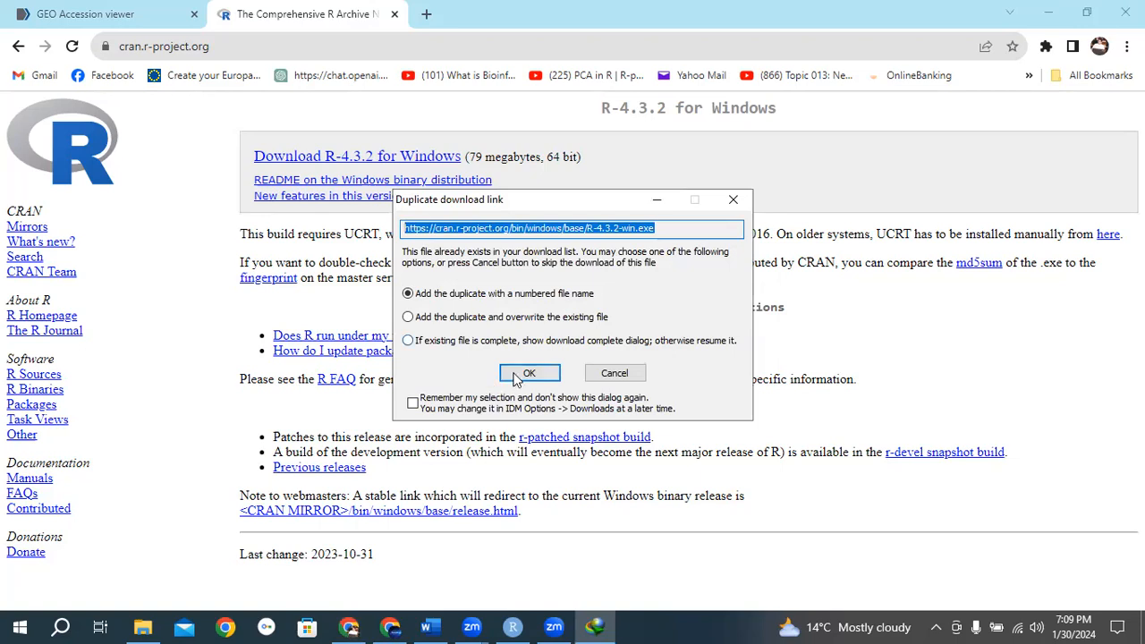
click(516, 378)
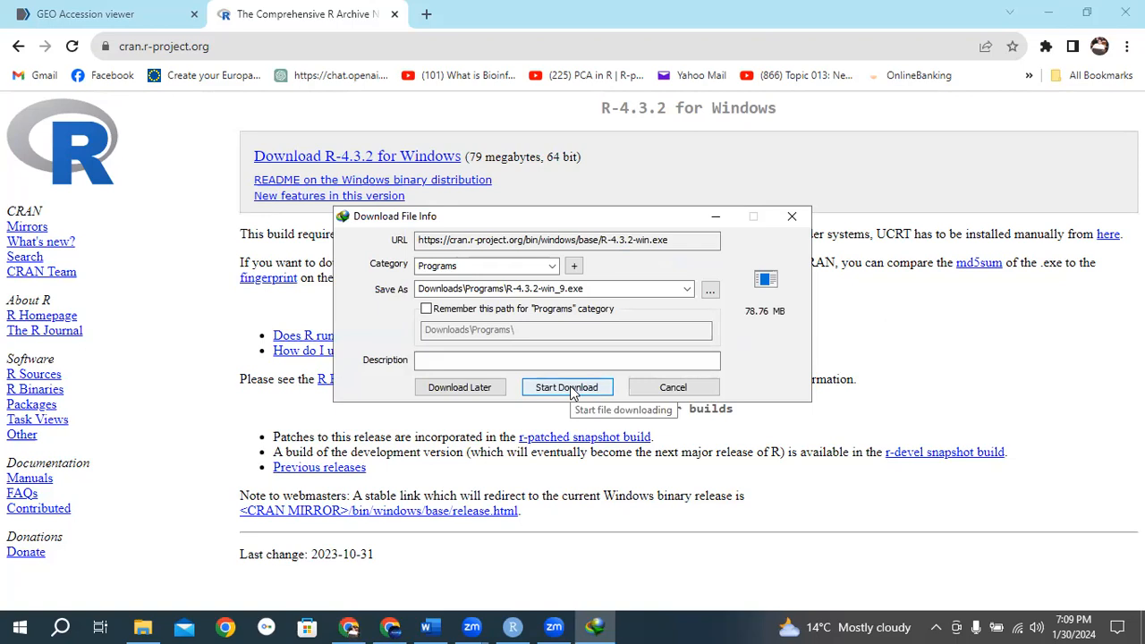
click(569, 387)
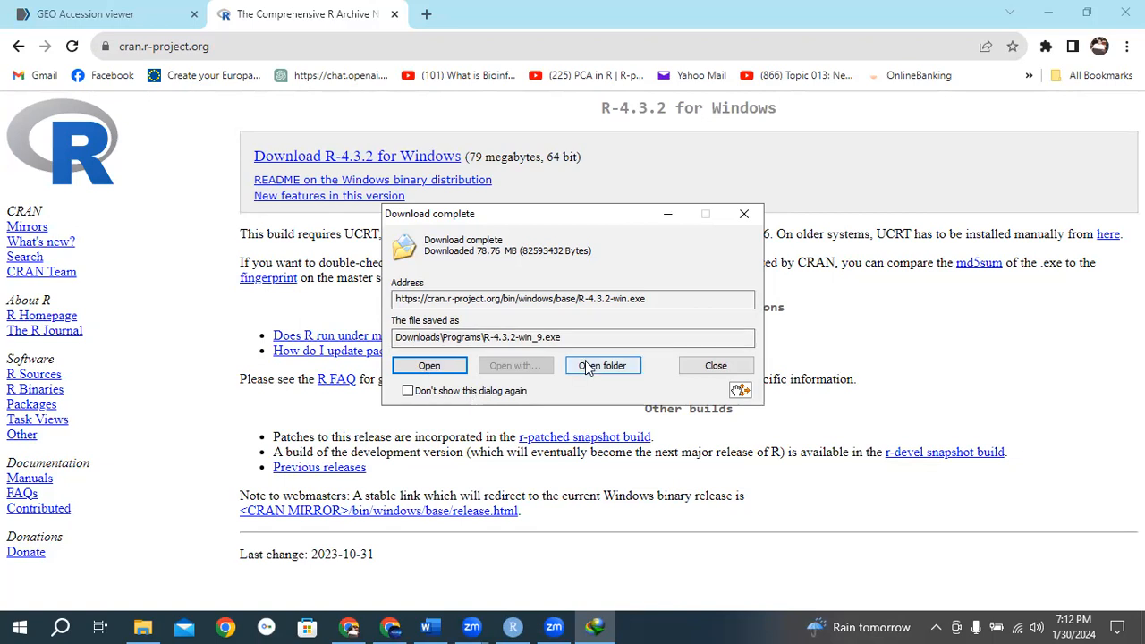
Run the downloaded R installer from the desktop view with English as the setup language
click(433, 372)
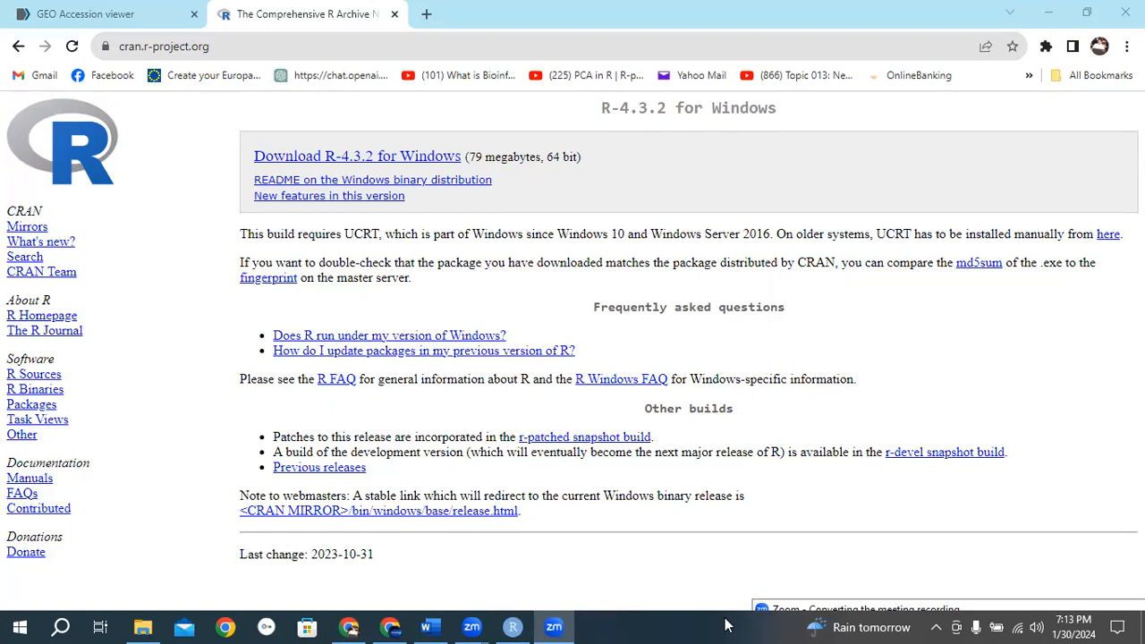
click(1051, 13)
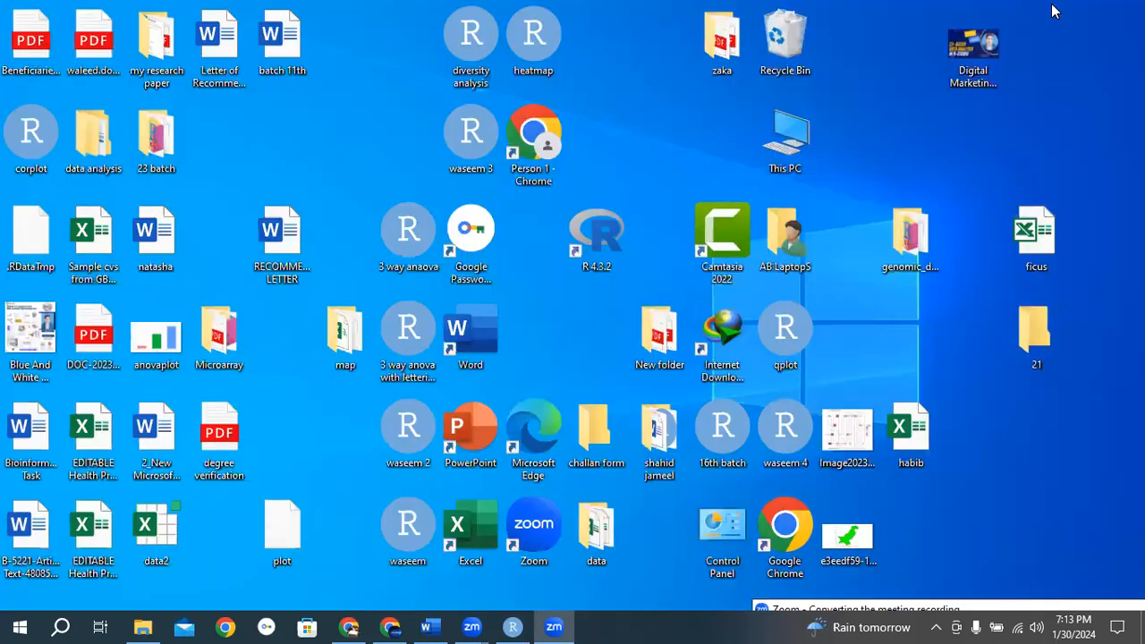
right_click(352, 95)
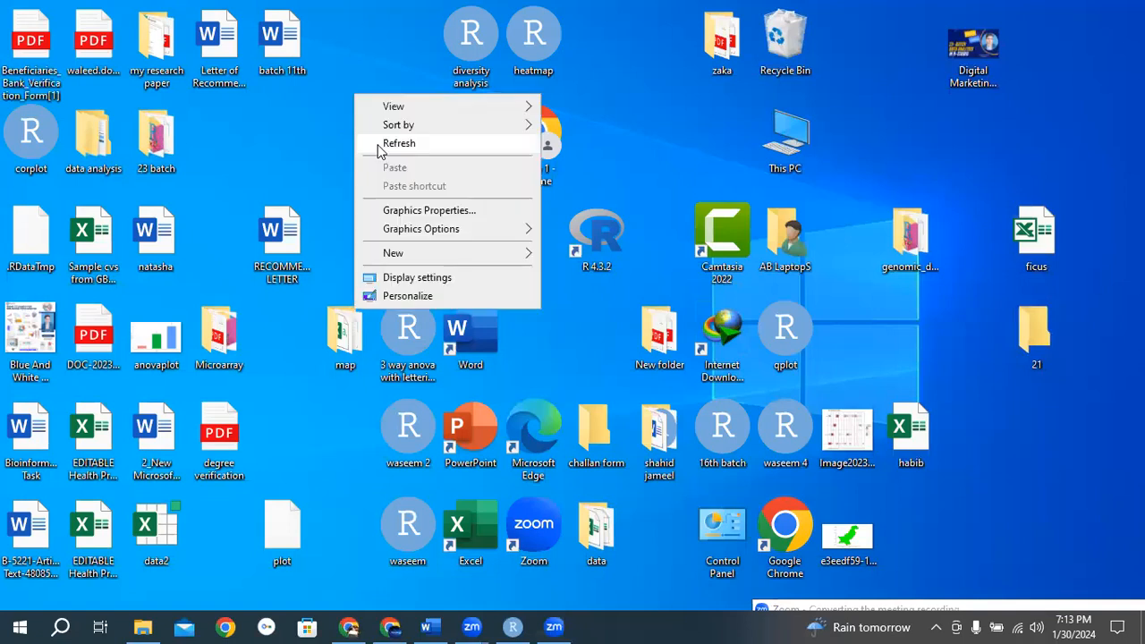
click(383, 143)
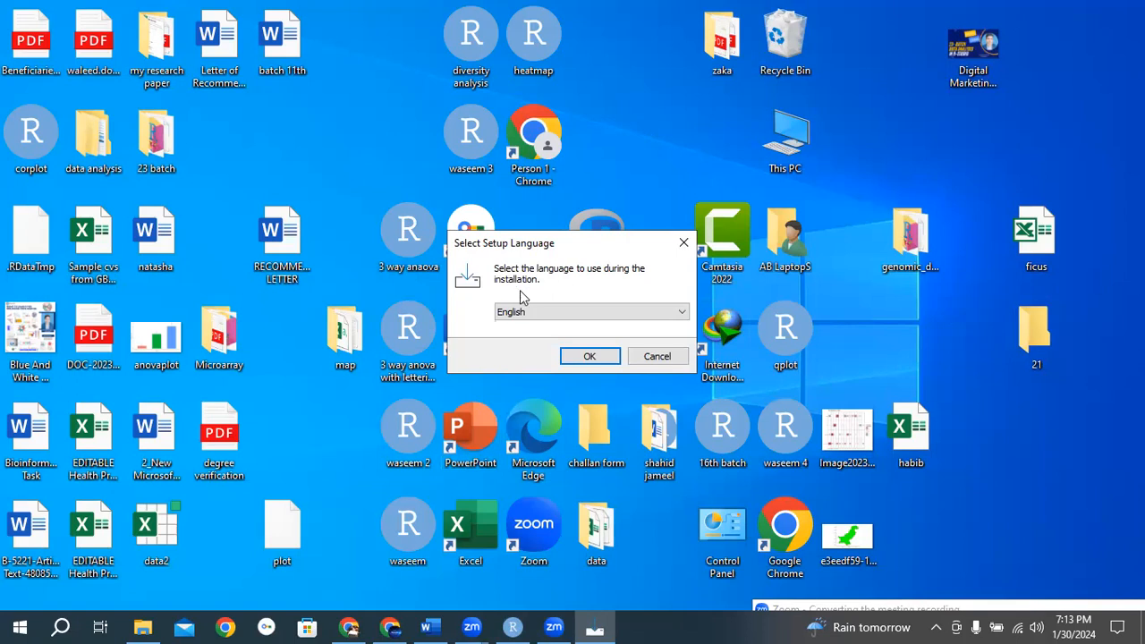
click(590, 358)
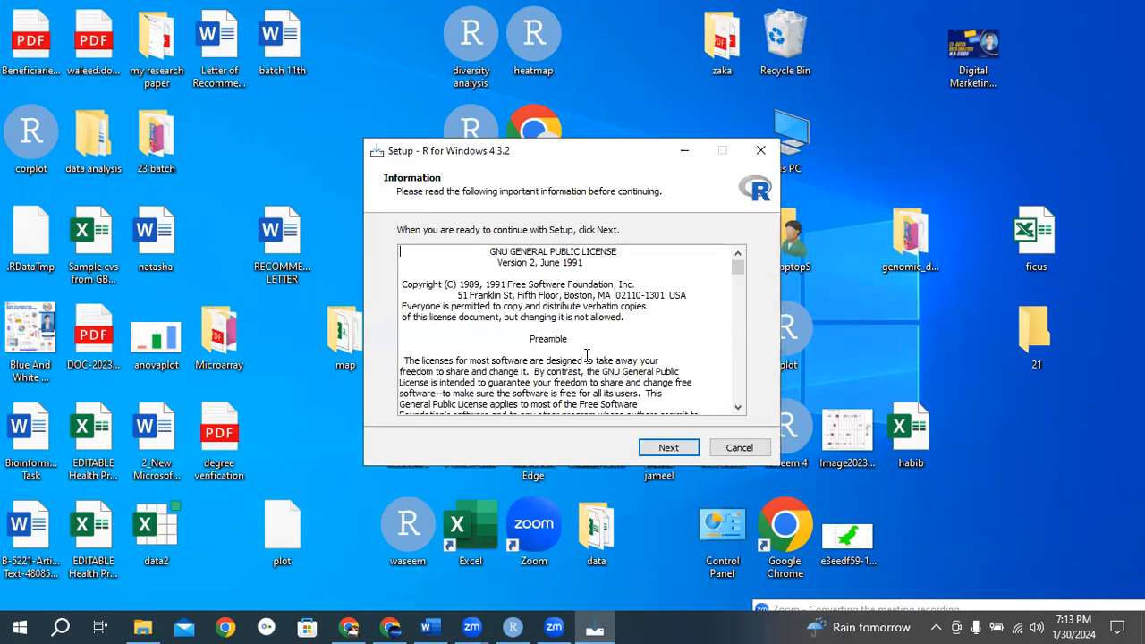
Read through the GNU licence, try the destination C:\Program Files\R\R-4.3.2, decline installing into the existing folder and cancel the setup
scroll(530, 301, down, 3)
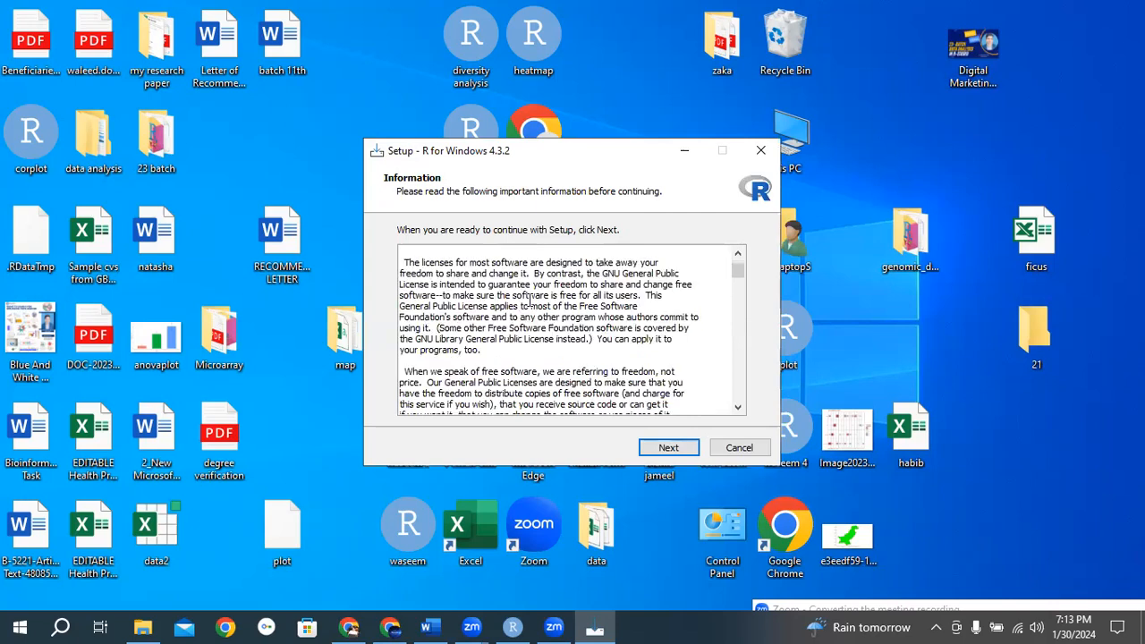
scroll(529, 300, down, 8)
scroll(529, 300, down, 20)
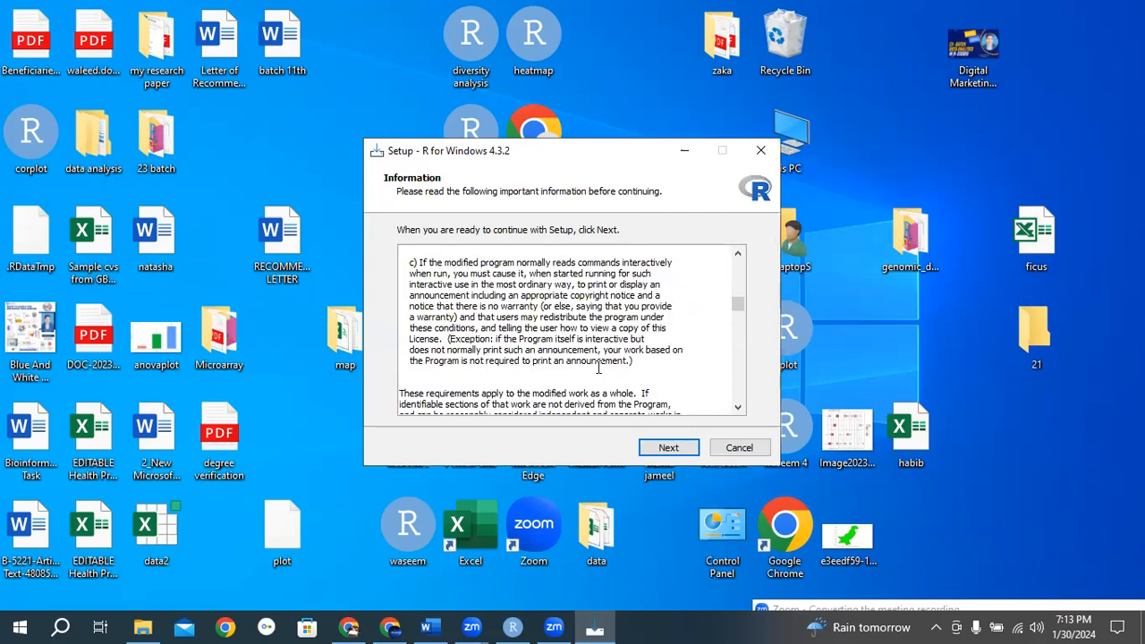
click(666, 448)
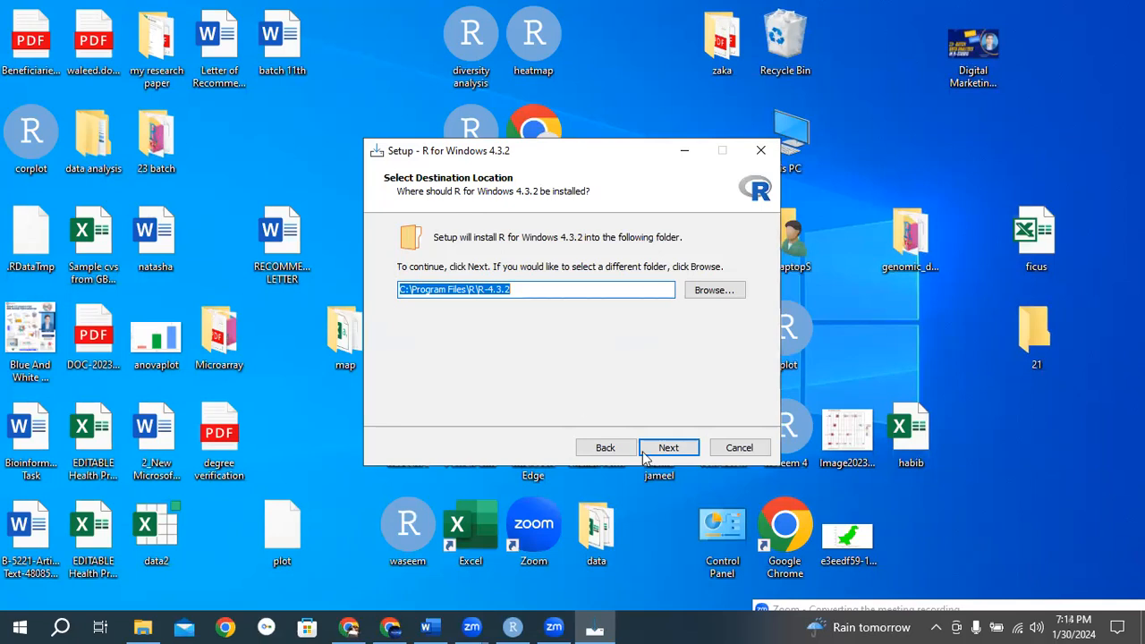
click(669, 449)
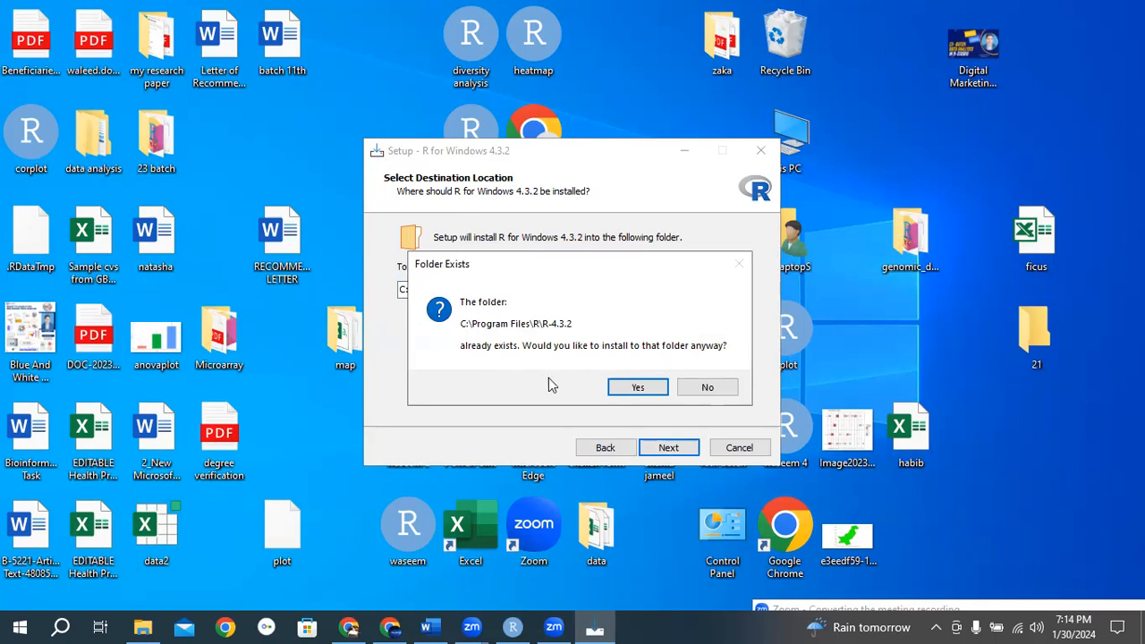
click(721, 397)
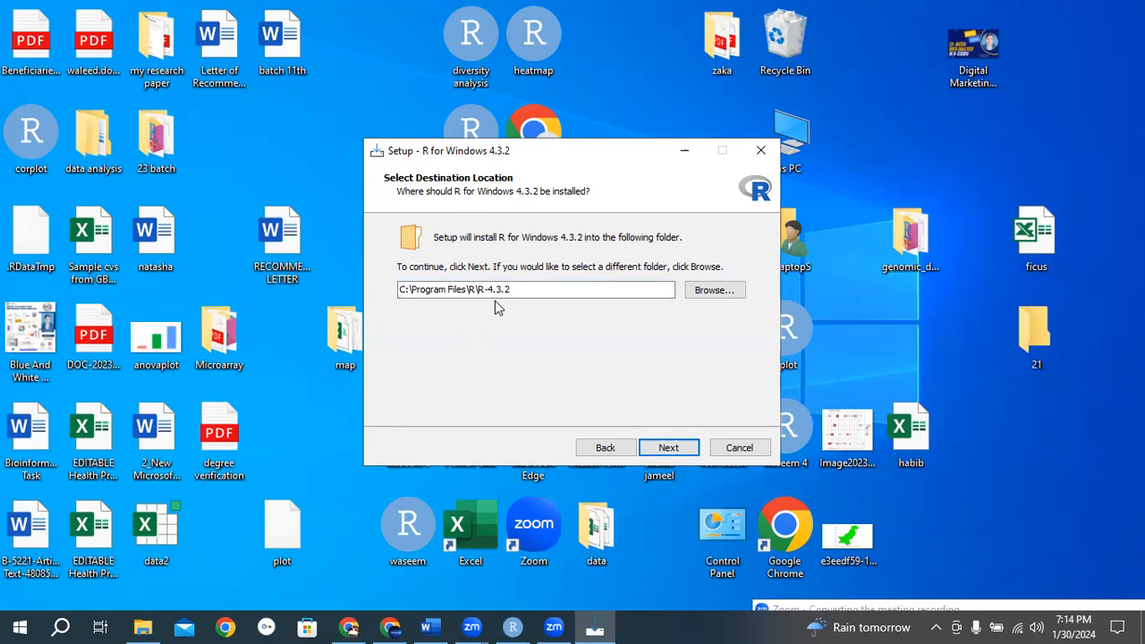
click(731, 444)
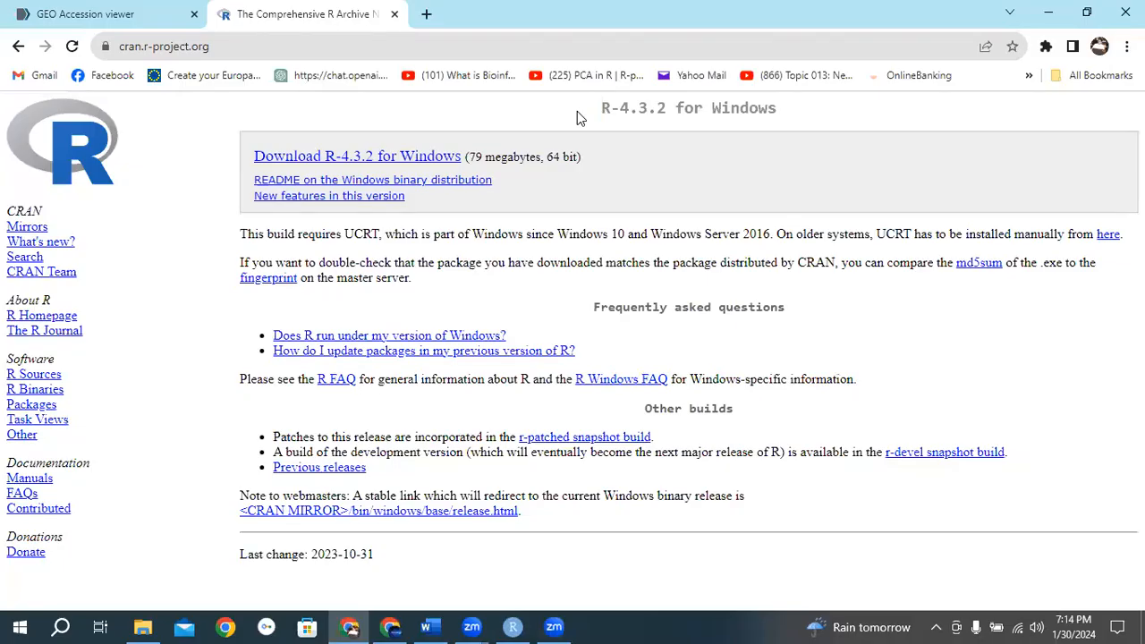
Search Google for "rstudio download" in a new tab and open Posit's RStudio Desktop page
click(426, 13)
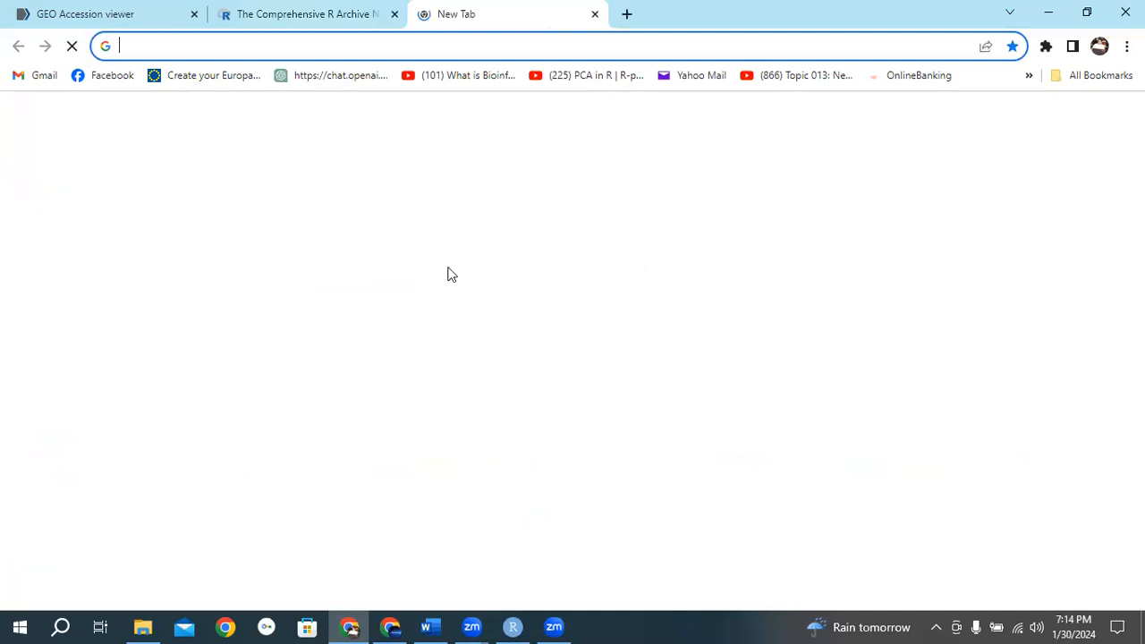
click(442, 351)
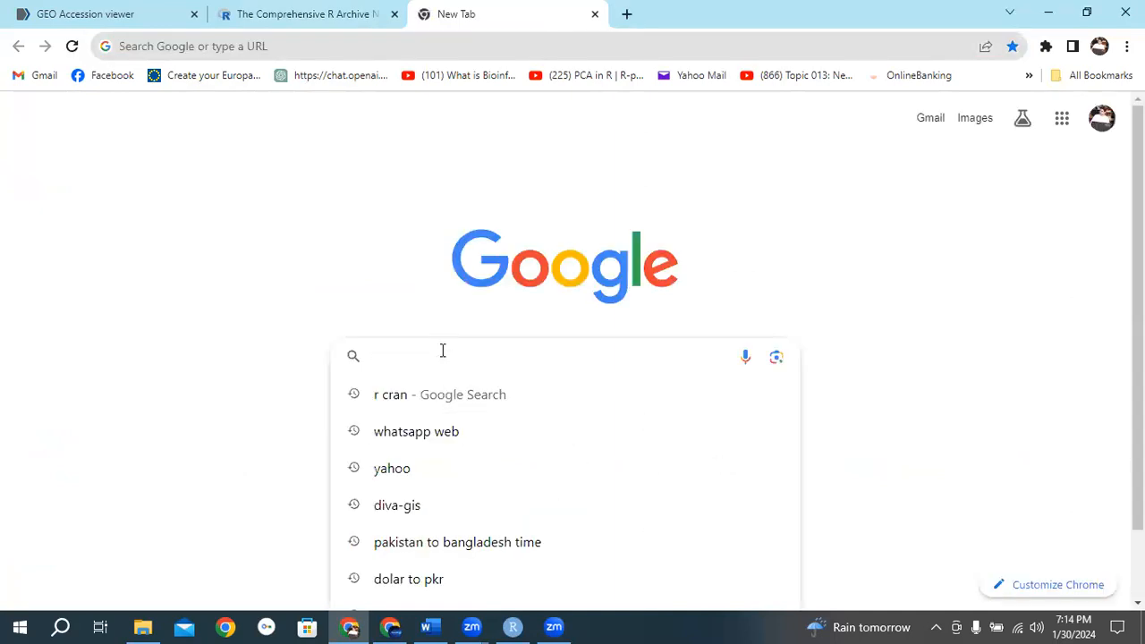
text(r)
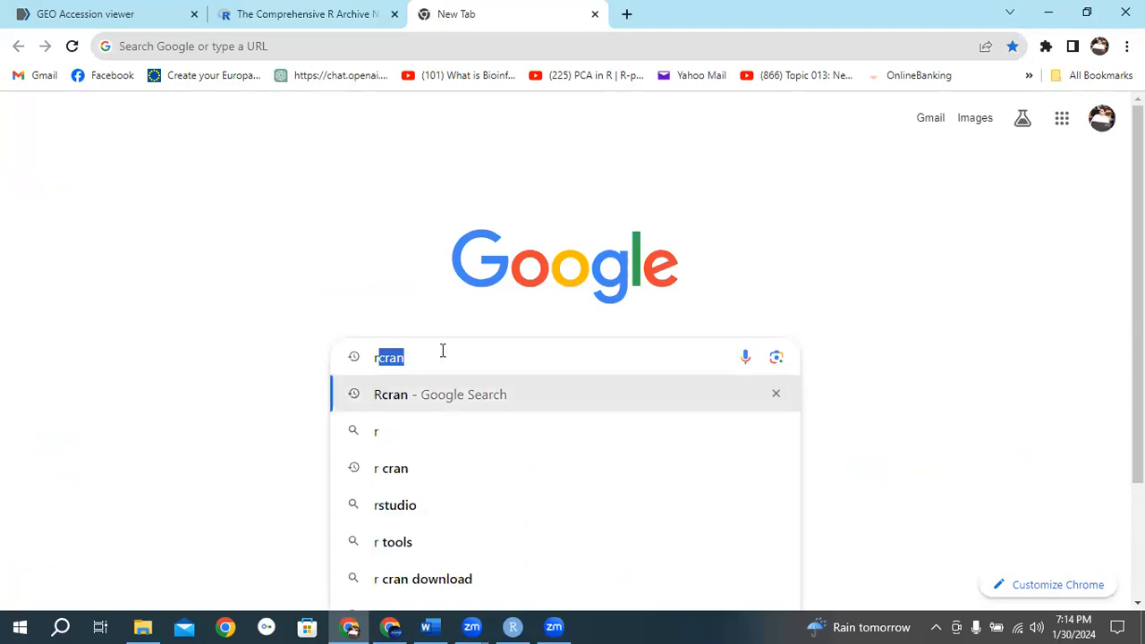
key(BackSpace)
key(BackSpace)
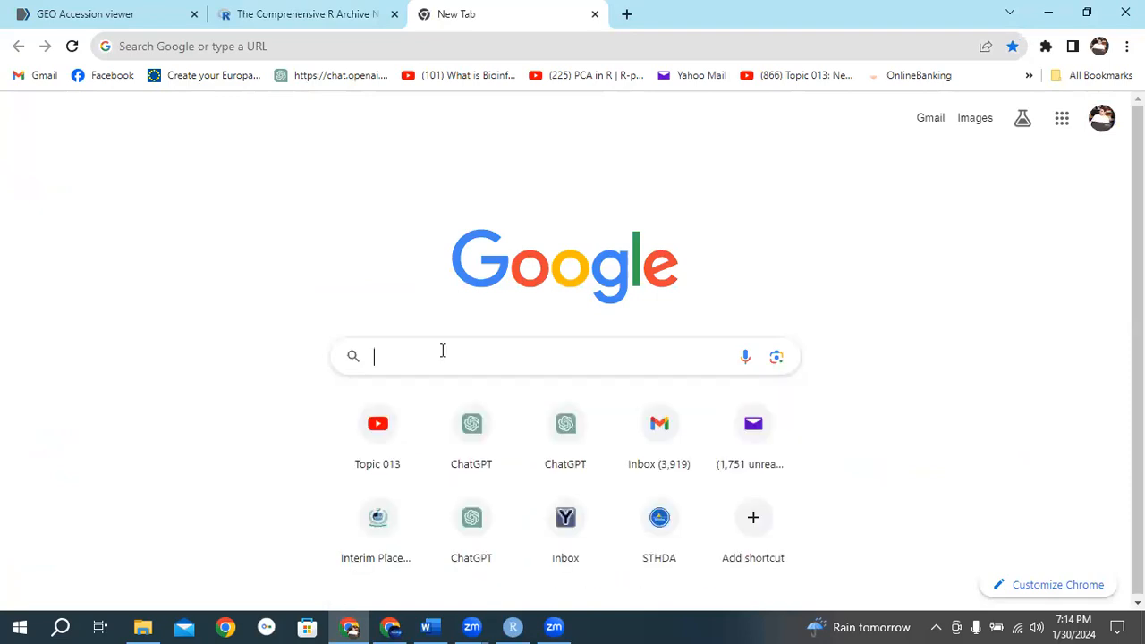
text(s)
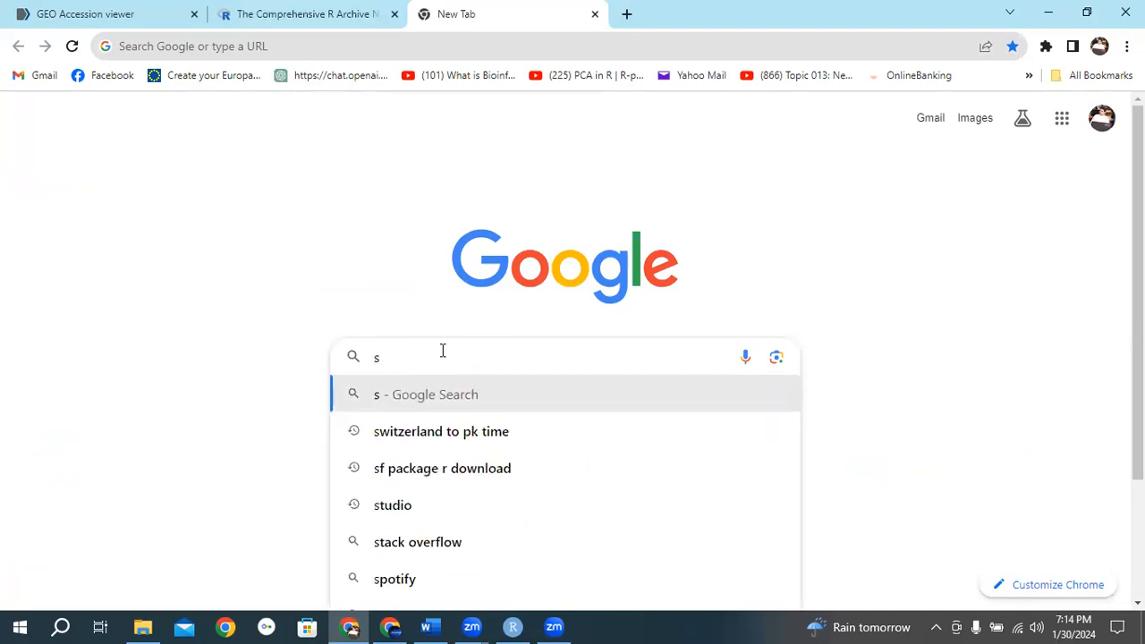
key(BackSpace)
text(rst)
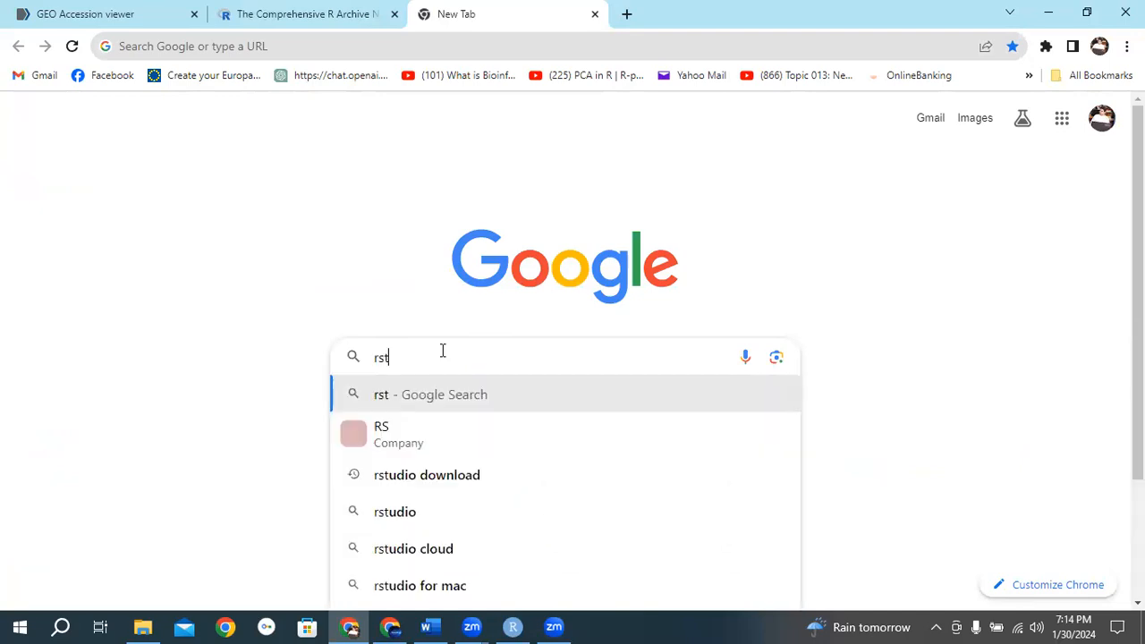
text(uf)
key(BackSpace)
text(d)
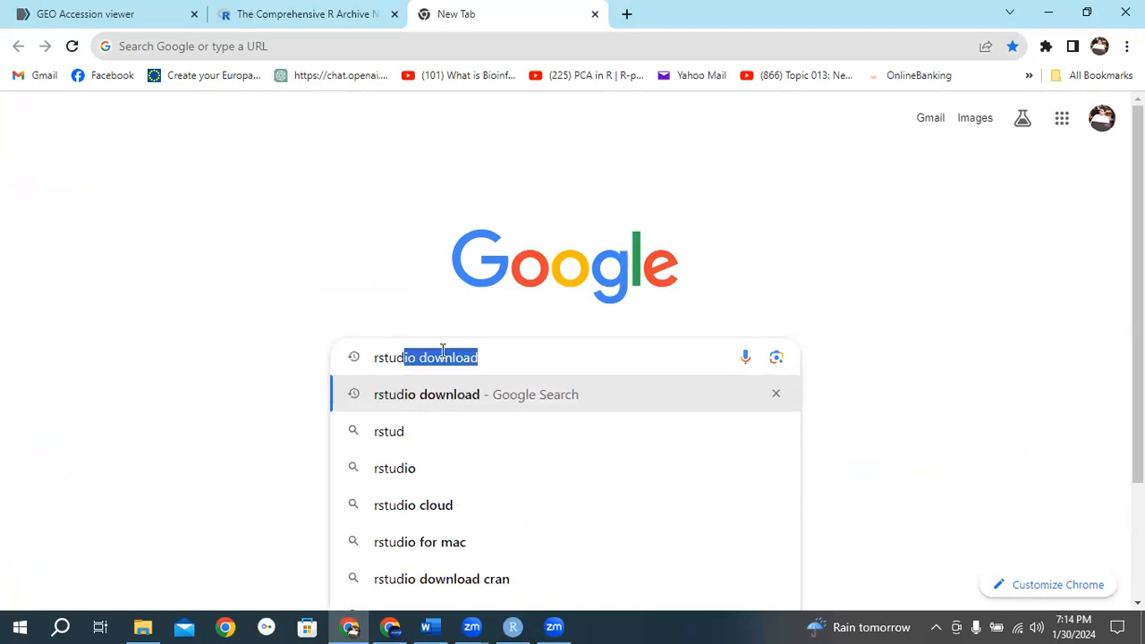
text(io)
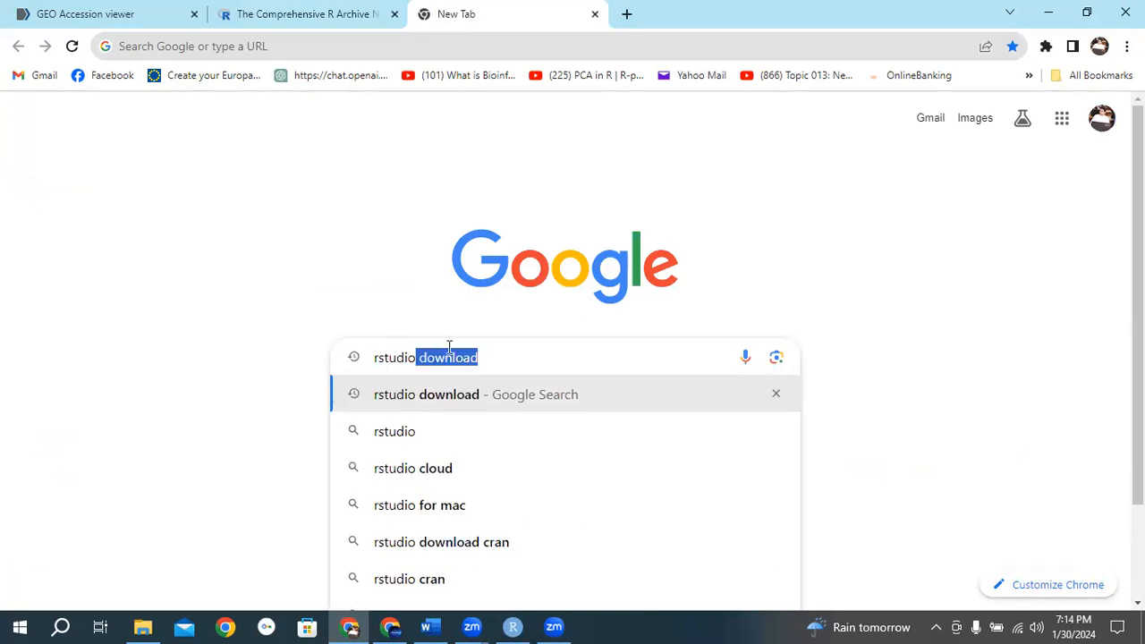
key(Right)
key(Return)
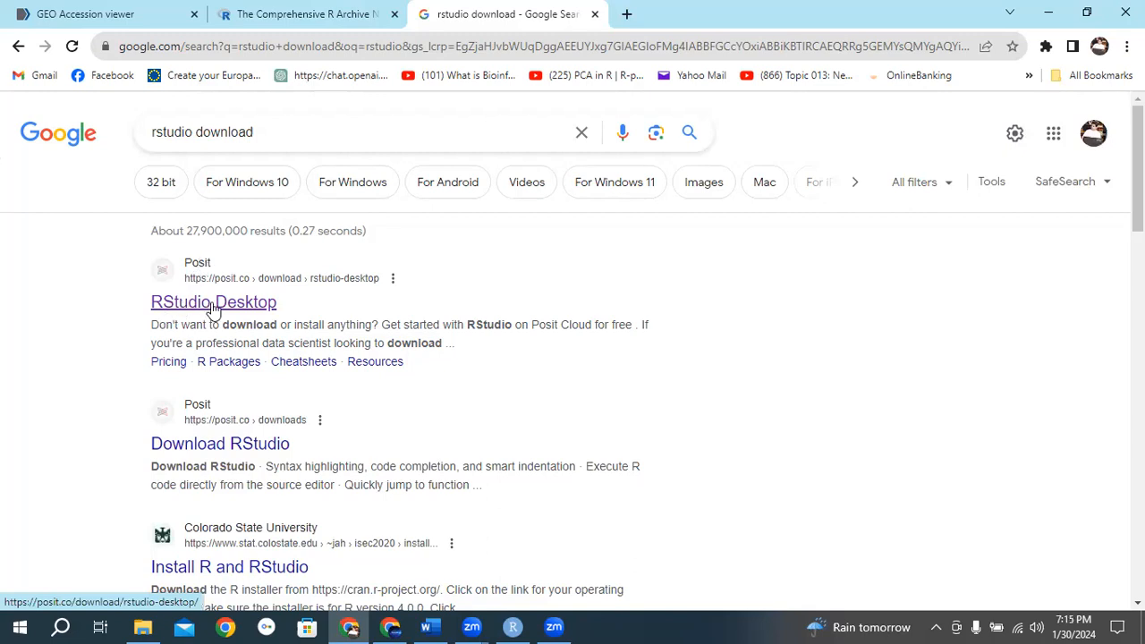
click(213, 309)
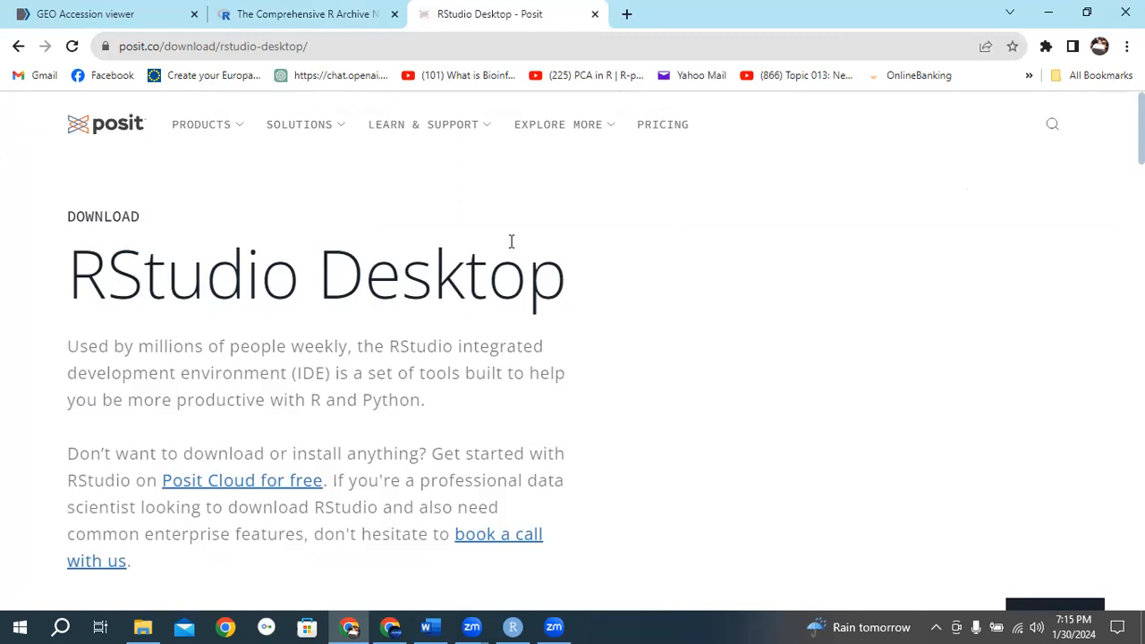
Examine the Install R and Install RStudio sections of the download page, including the required R version
scroll(563, 254, down, 3)
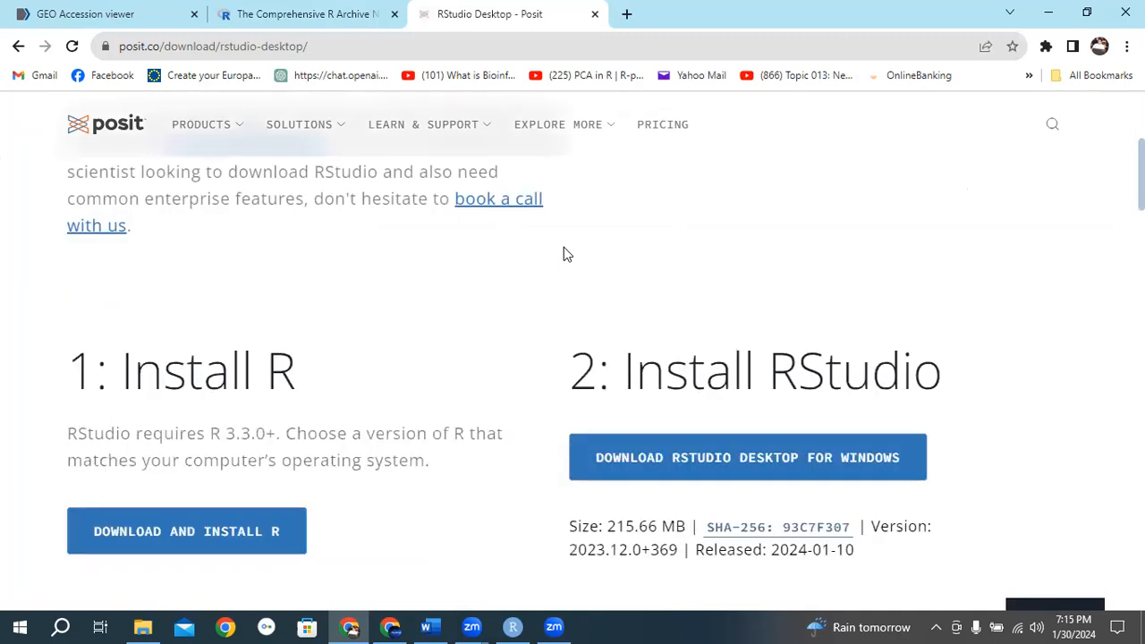
scroll(537, 295, down, 1)
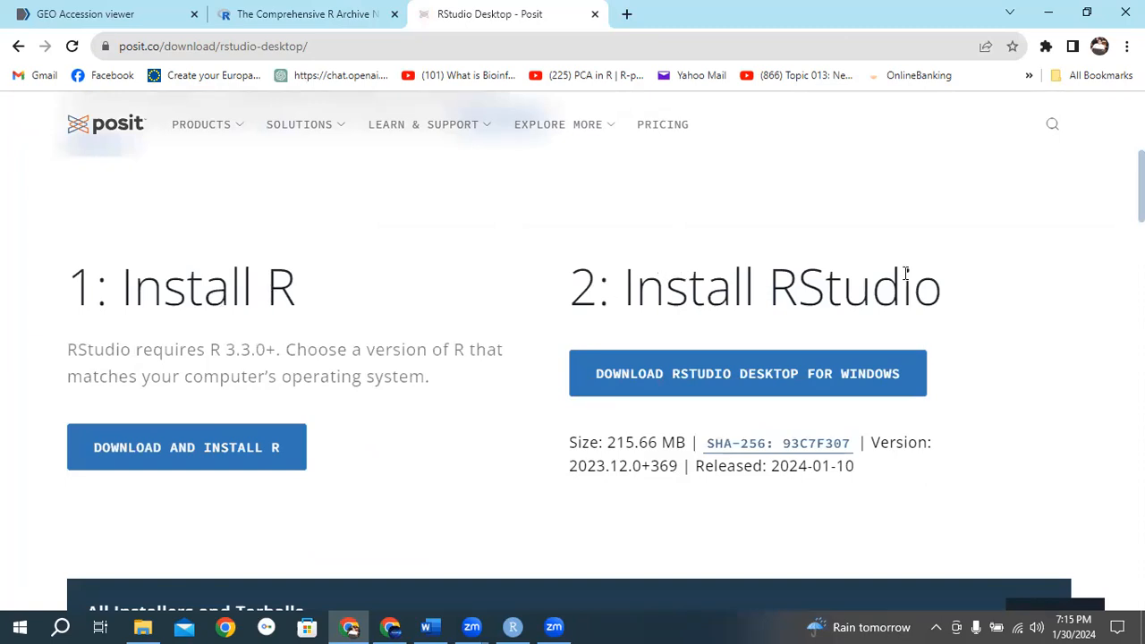
drag(939, 286, 872, 279)
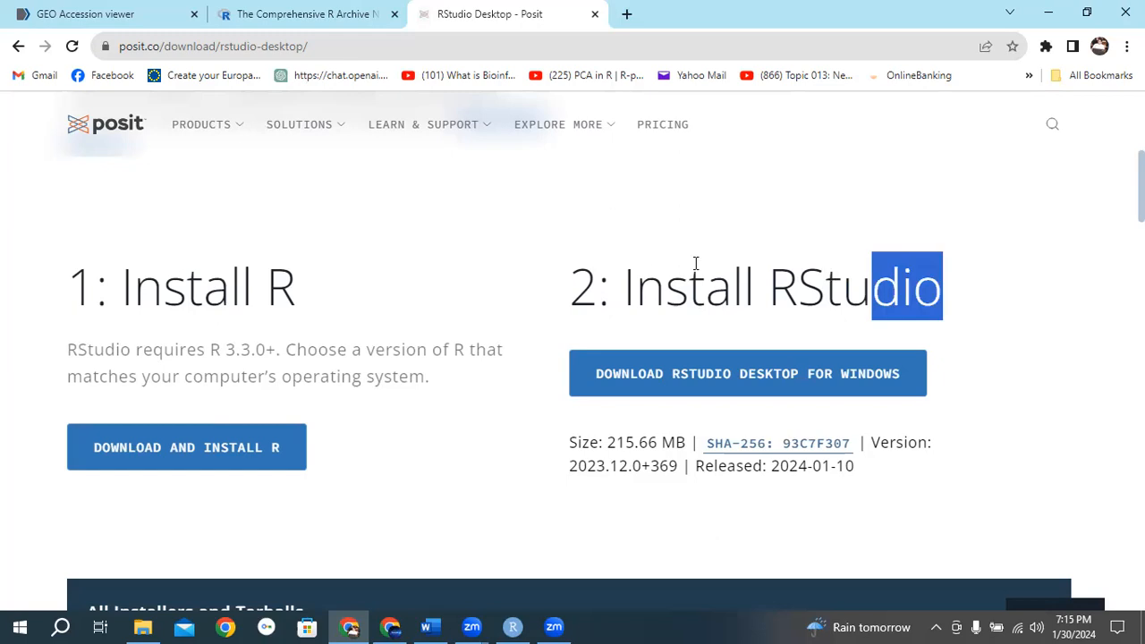
drag(616, 268, 616, 268)
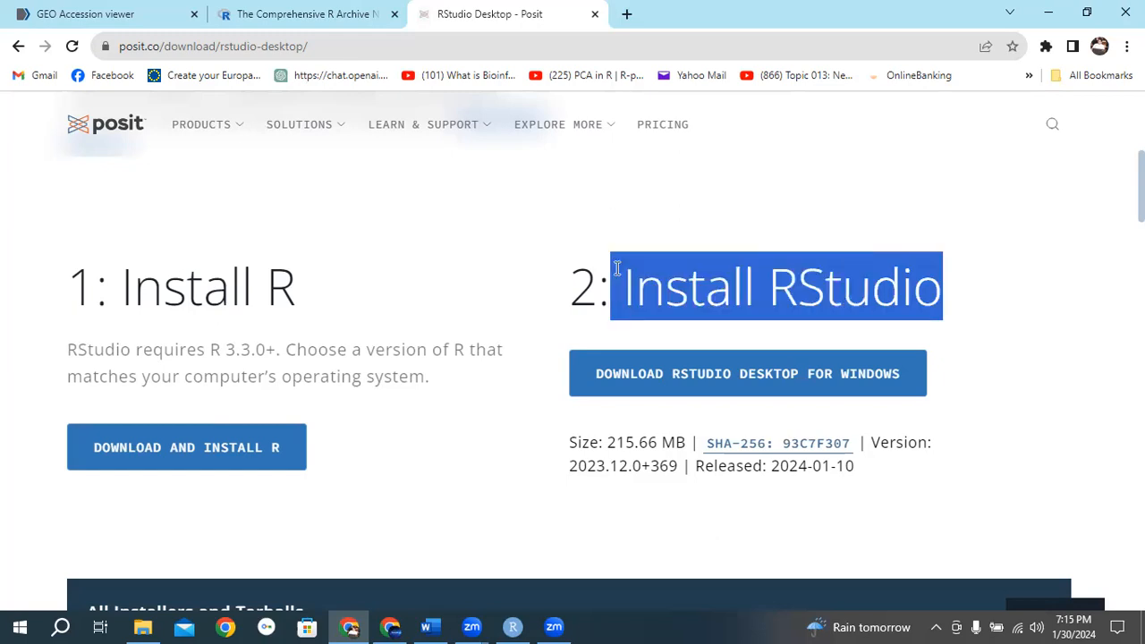
click(130, 282)
shift+click(322, 296)
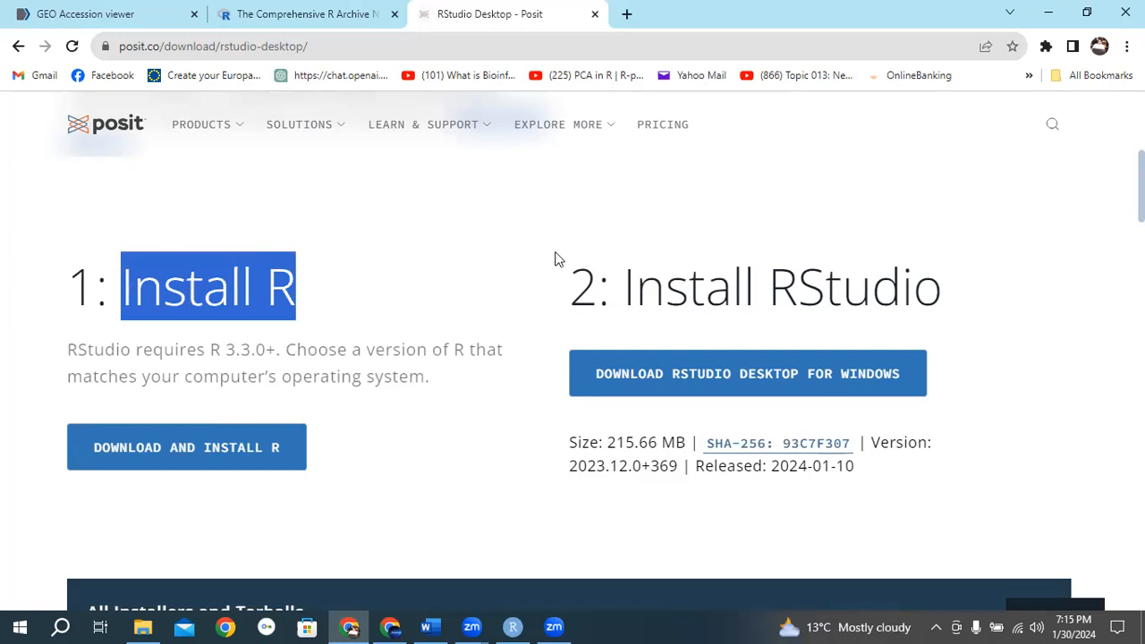
click(396, 379)
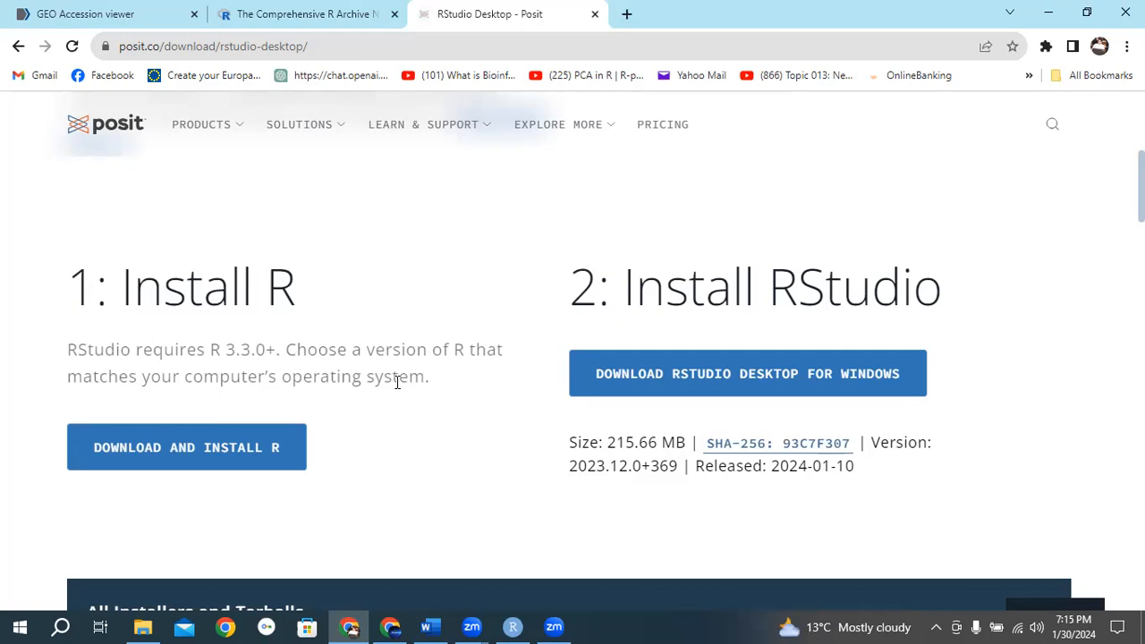
scroll(399, 388, down, 2)
scroll(399, 388, up, 1)
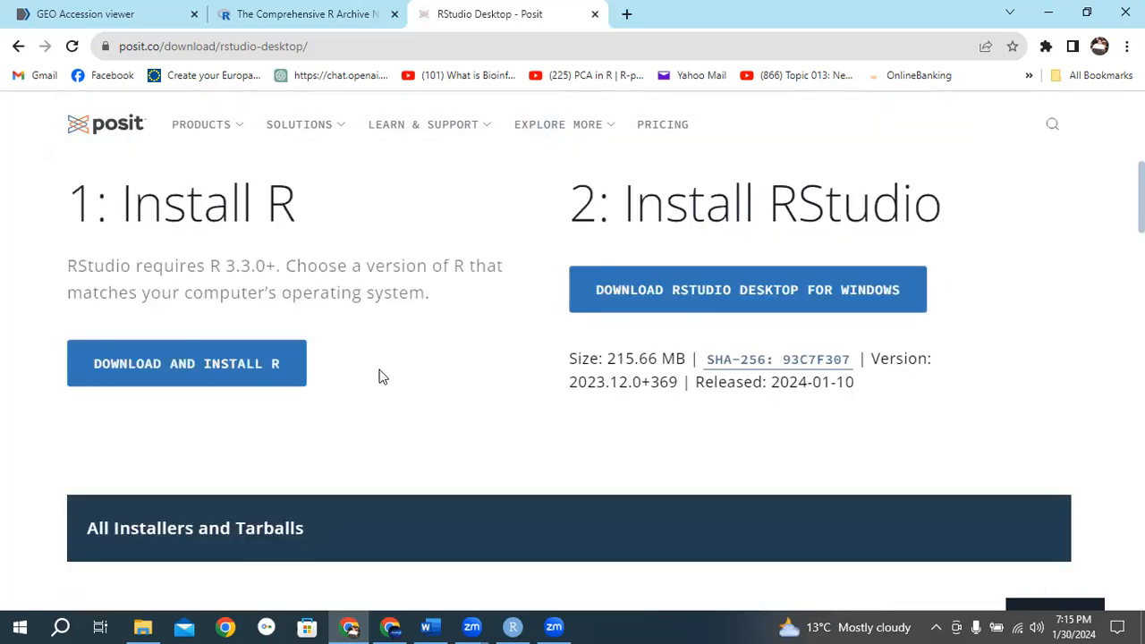
scroll(767, 331, up, 1)
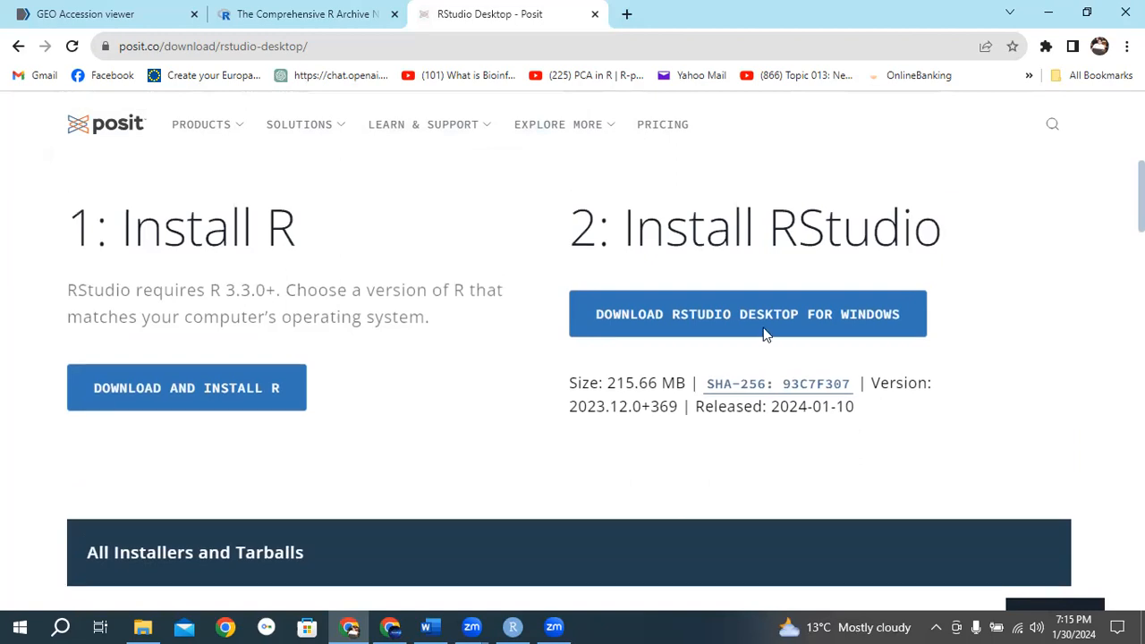
scroll(769, 308, up, 1)
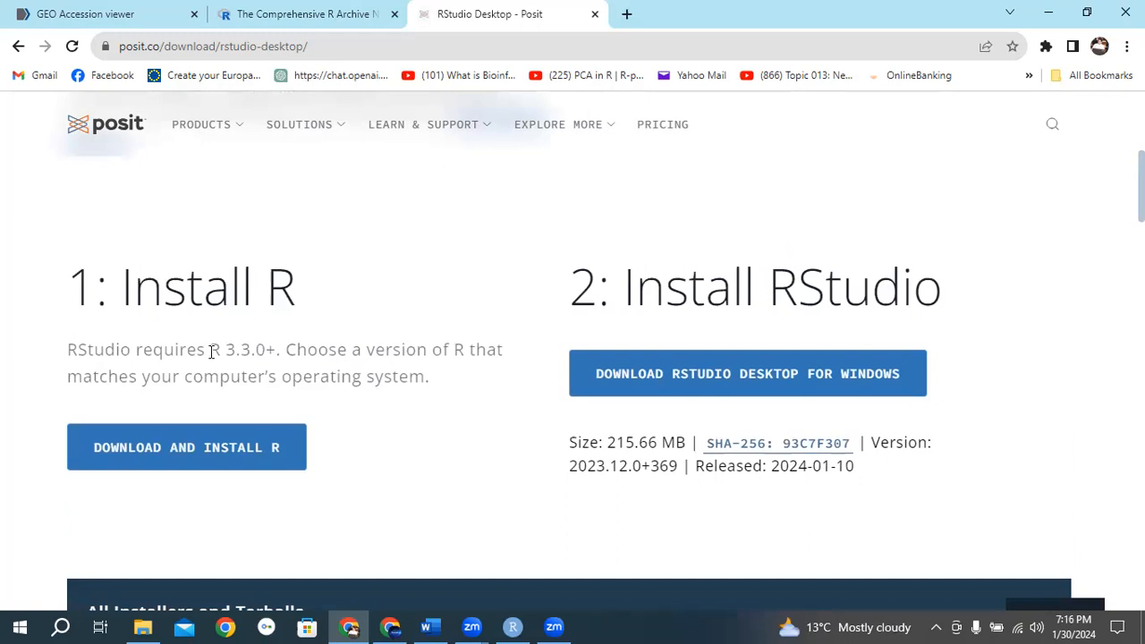
drag(211, 350, 239, 349)
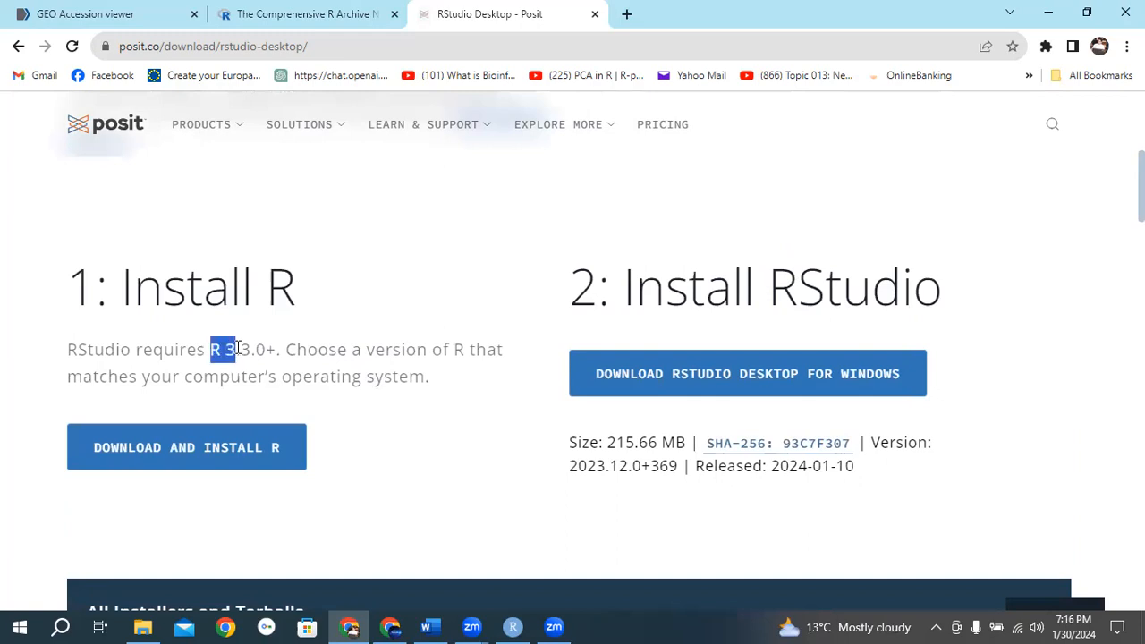
click(237, 348)
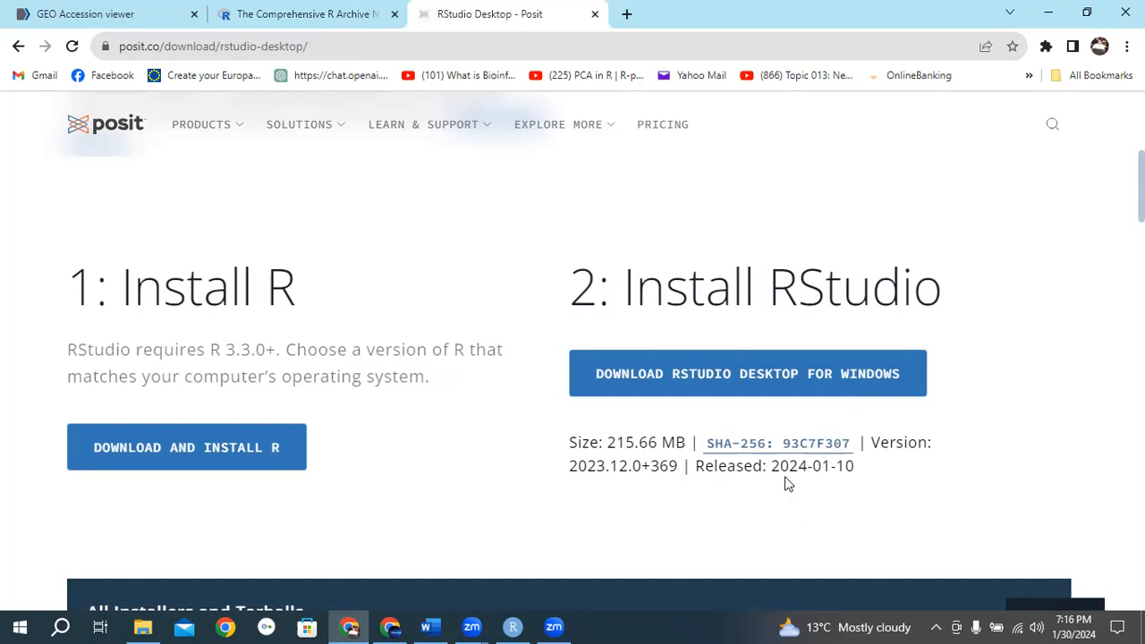
Try the RStudio Desktop for Windows download, adding the duplicate with a numbered file name, and cancel it at the file info
click(677, 380)
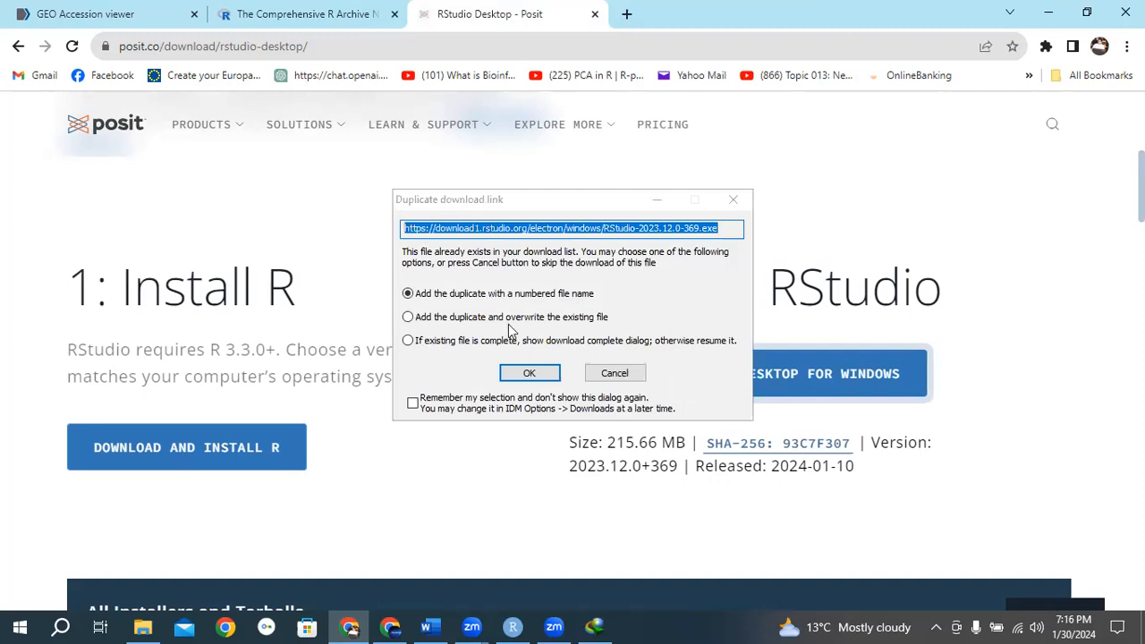
click(530, 373)
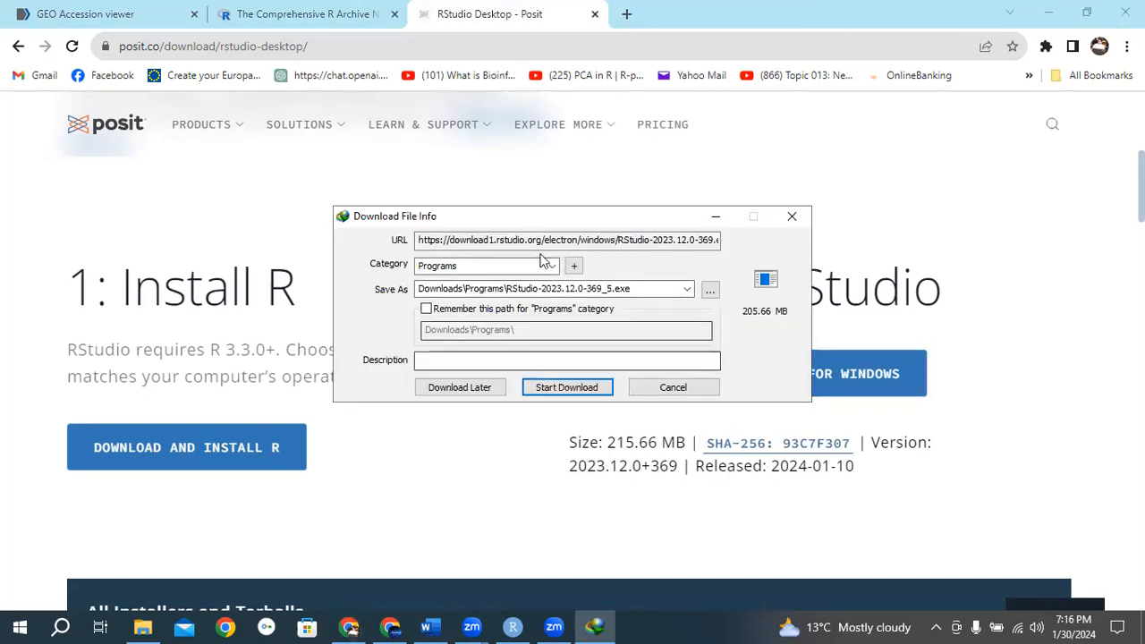
click(651, 391)
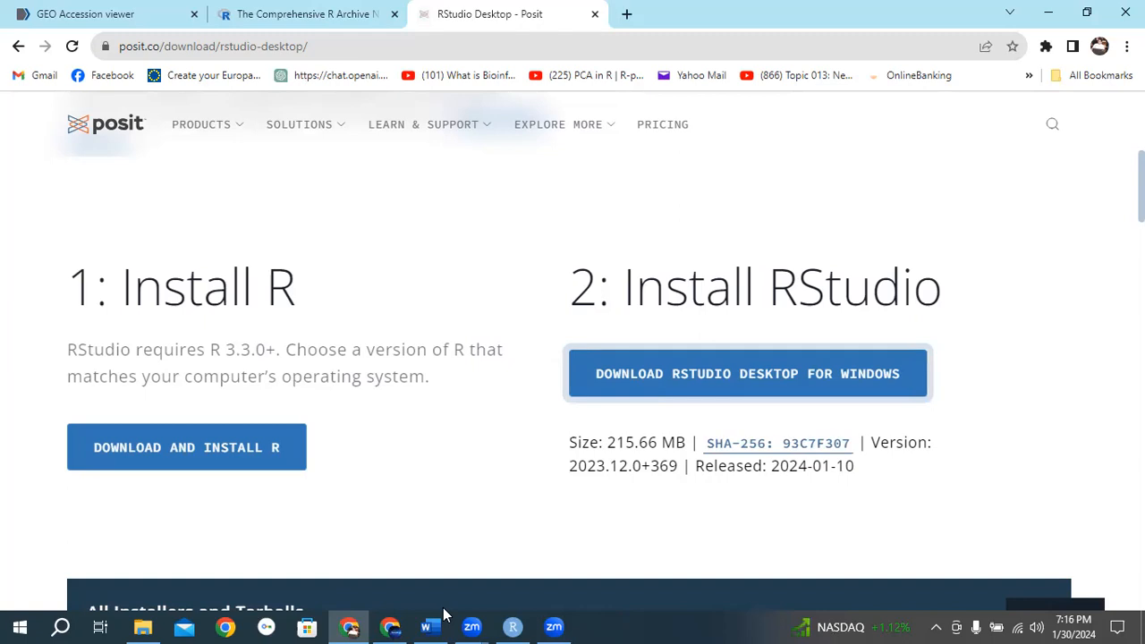
Go to the desktop, launch R 4.3.2 from its shortcut and put the cursor at the R Console prompt
click(1048, 9)
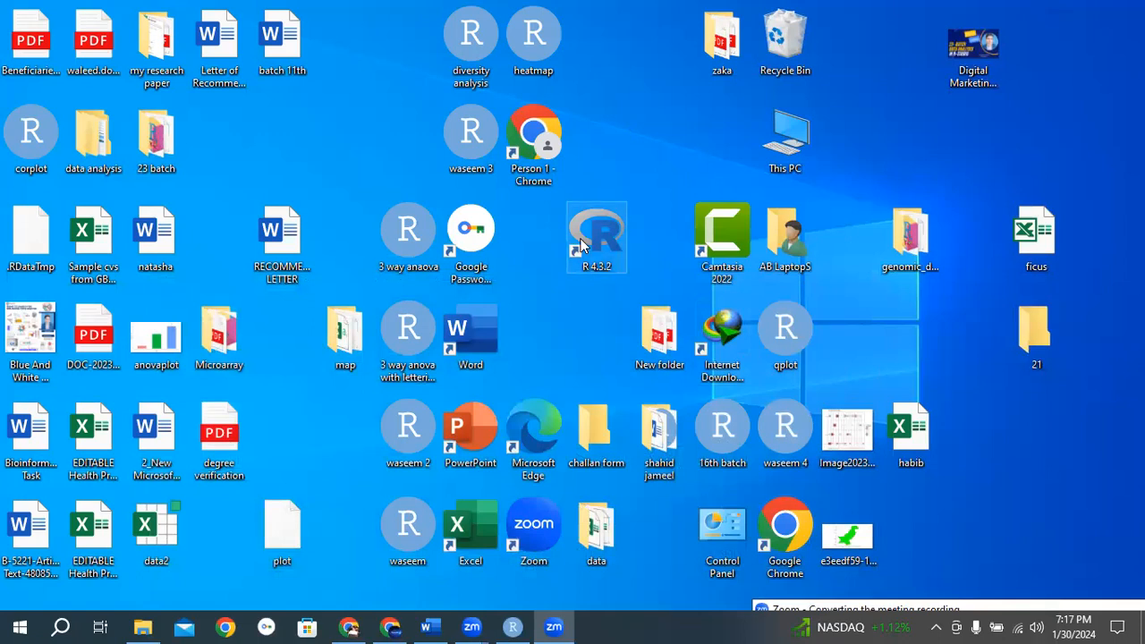
click(582, 243)
drag(671, 149, 580, 285)
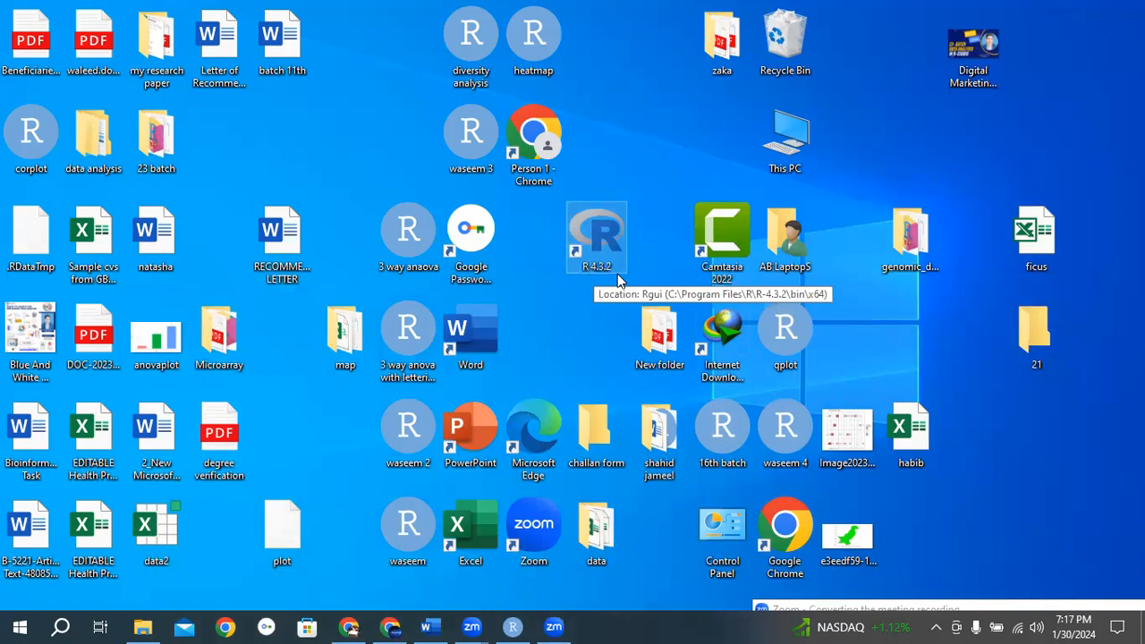
double_click(604, 234)
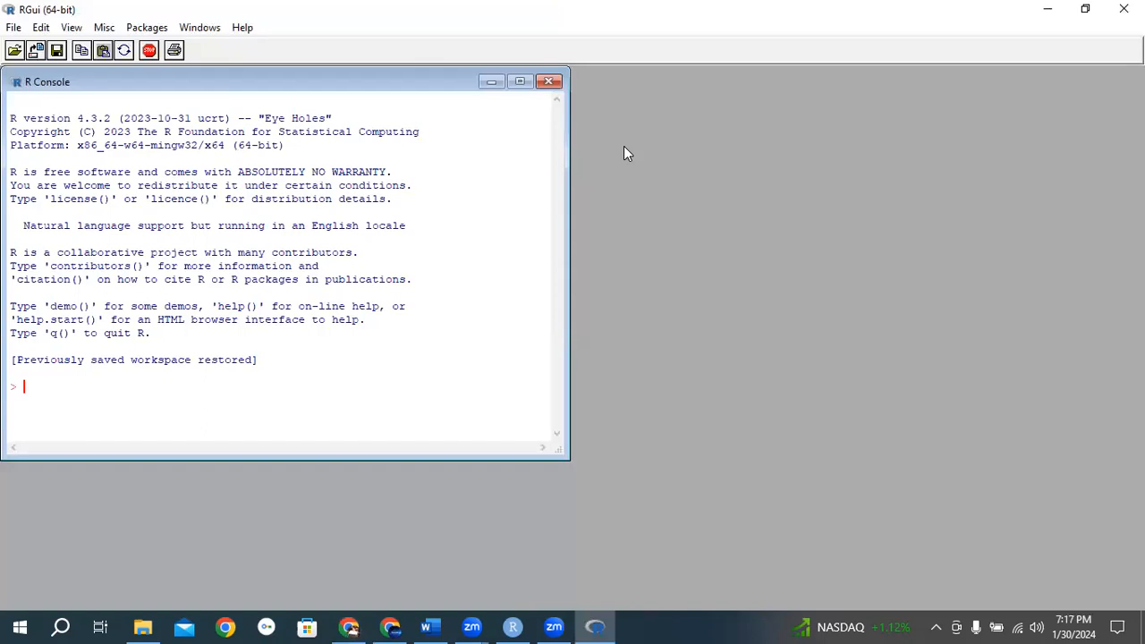
click(135, 191)
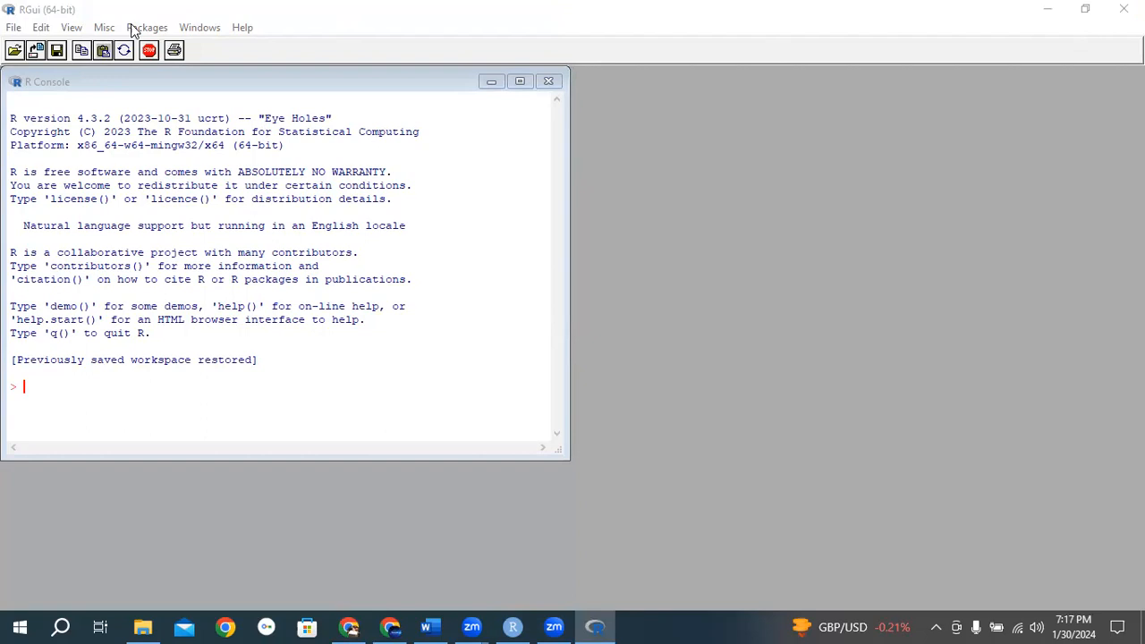
click(49, 396)
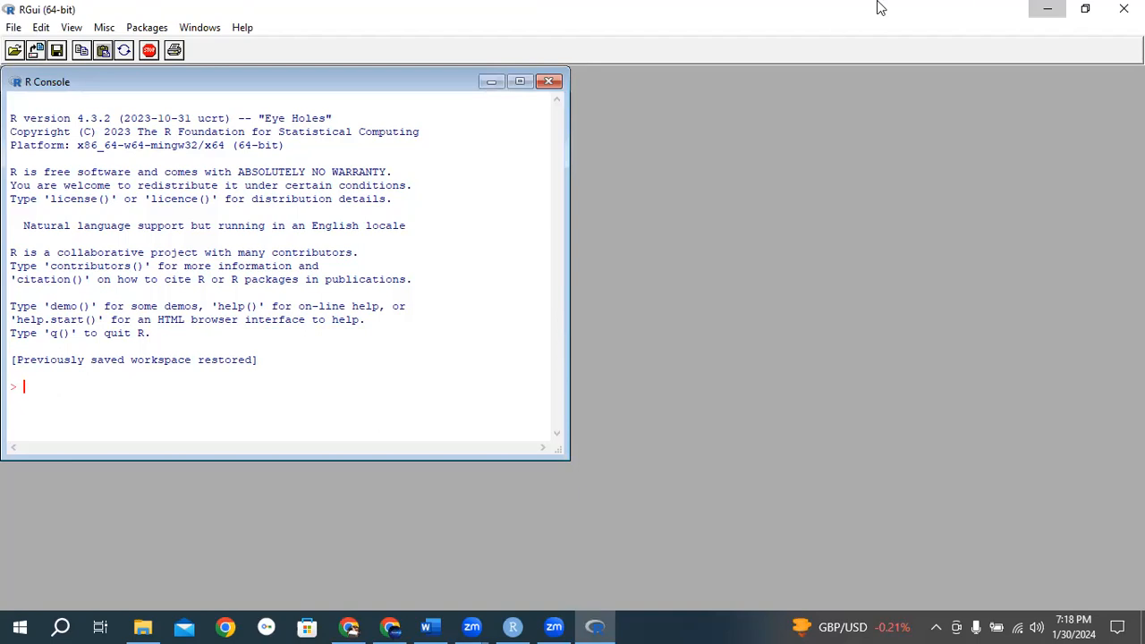
Look up RStudio in the Windows search from the desktop, switch to its Microarray project window and make the console pane slightly taller
key(super+d)
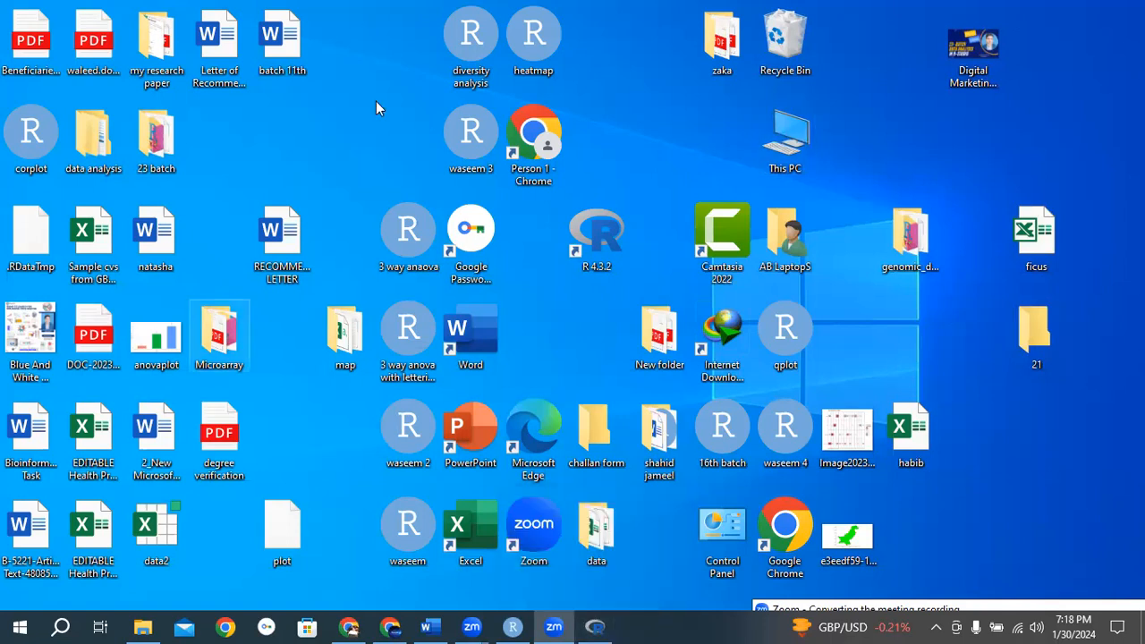
click(60, 626)
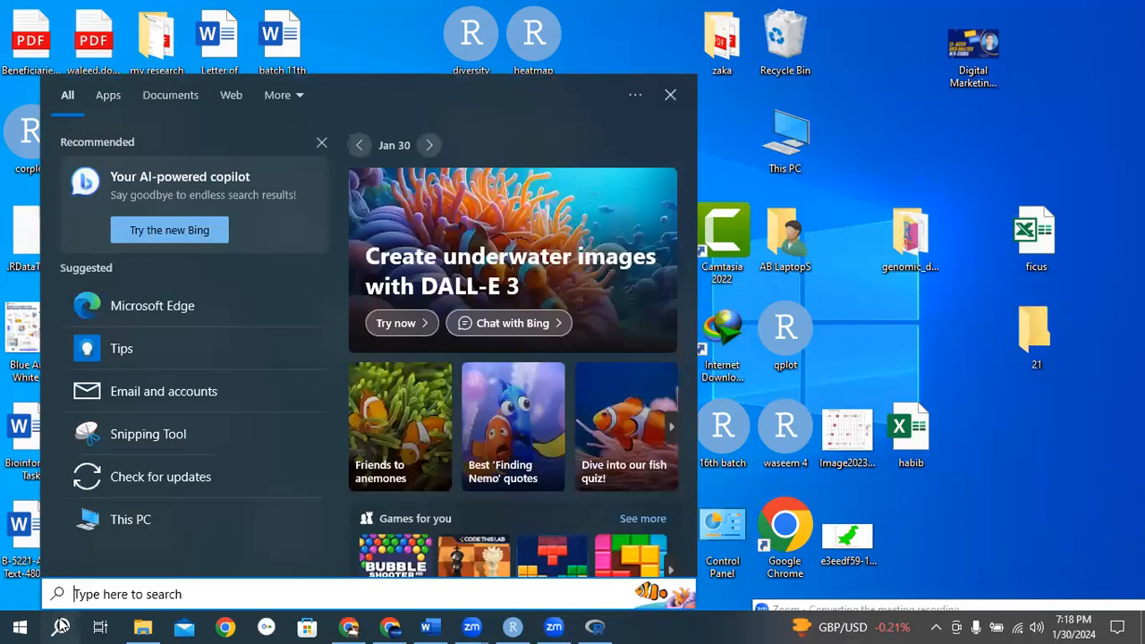
text(r)
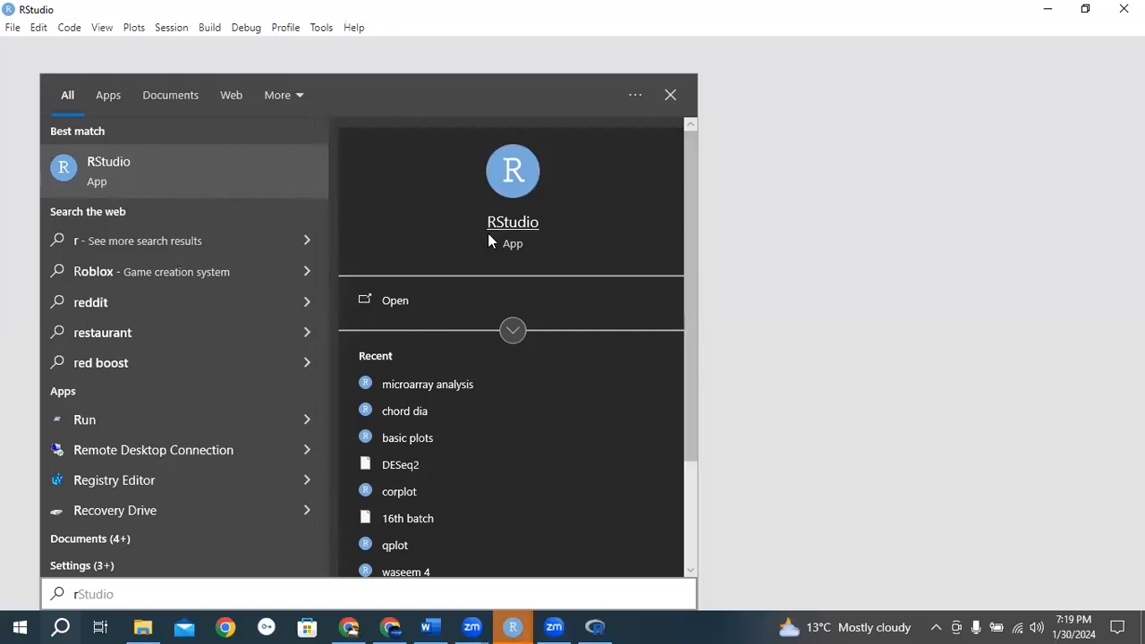
click(507, 624)
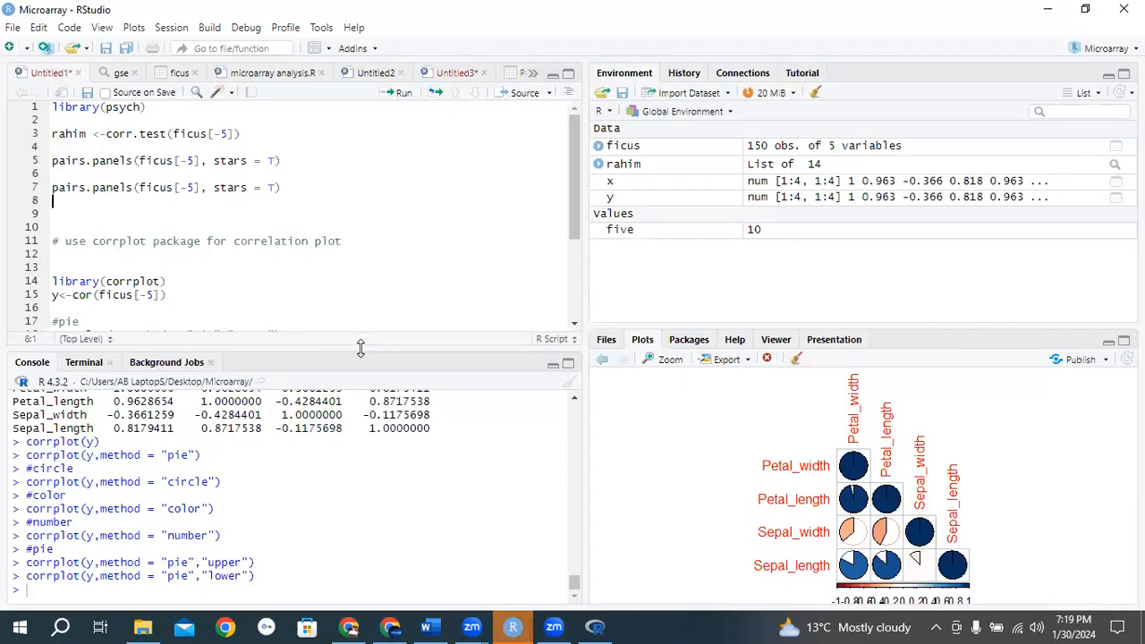
drag(360, 347, 362, 336)
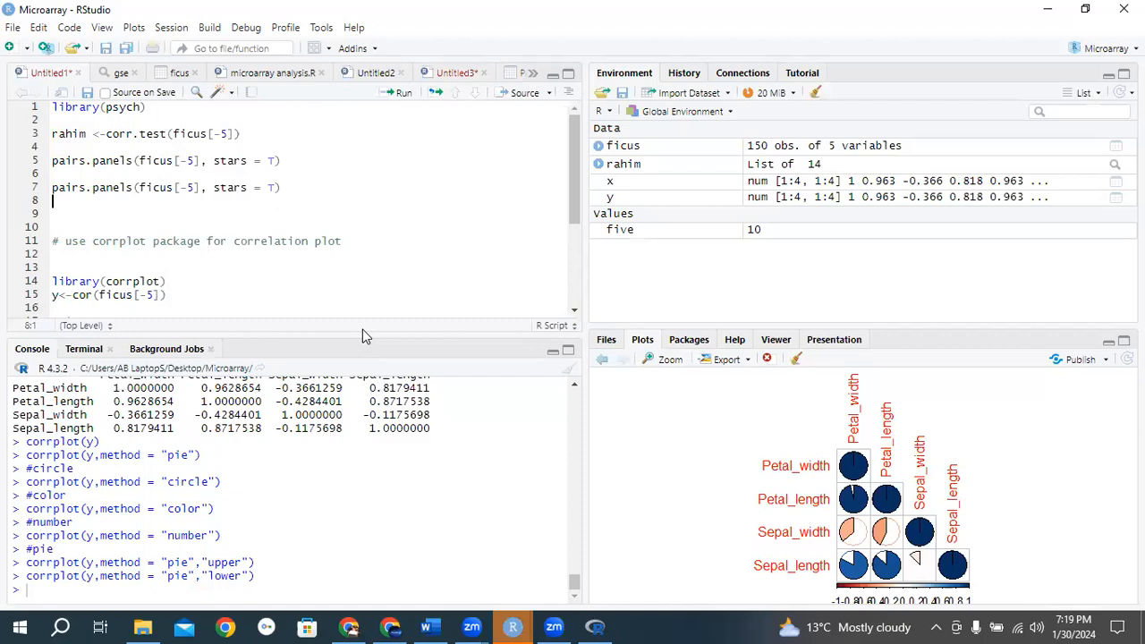